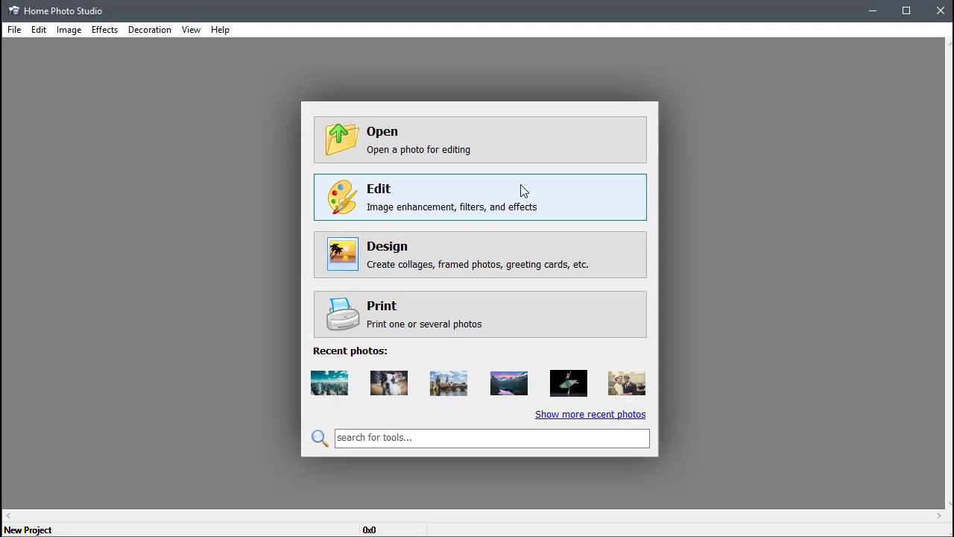
Launch the Effects Browser from the Image Editing Wizard so it prompts for a photo.
{"action": "left_click", "coordinate": [521, 187]}
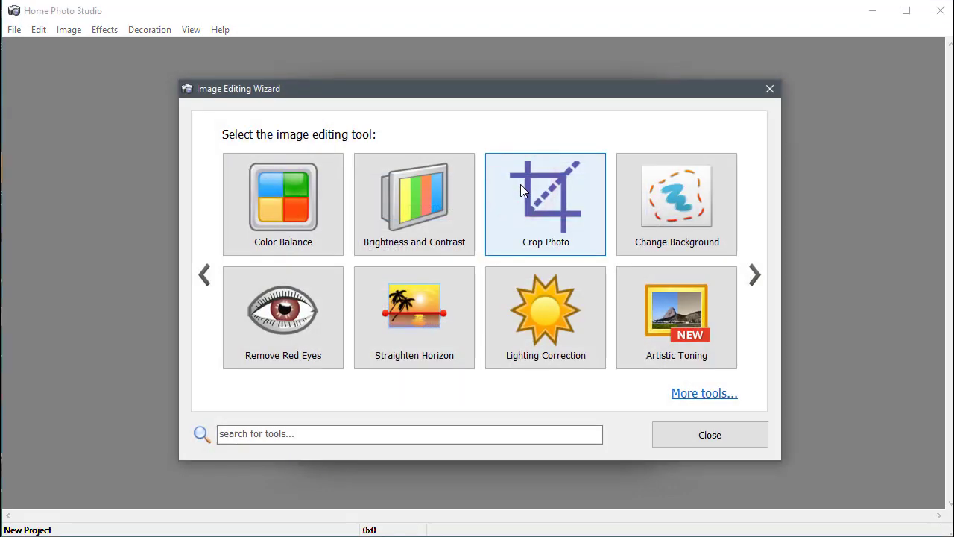
{"action": "left_click", "coordinate": [755, 275]}
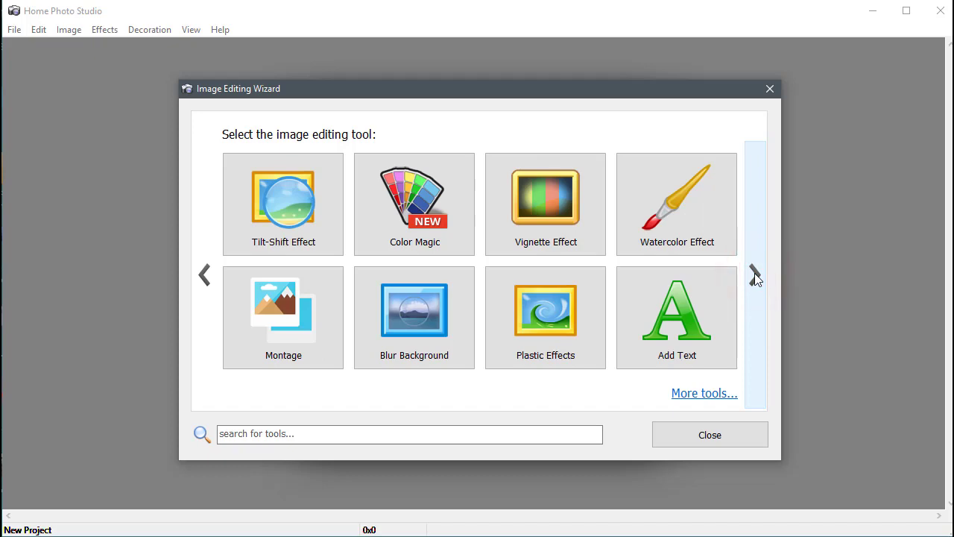
{"action": "left_click", "coordinate": [755, 276]}
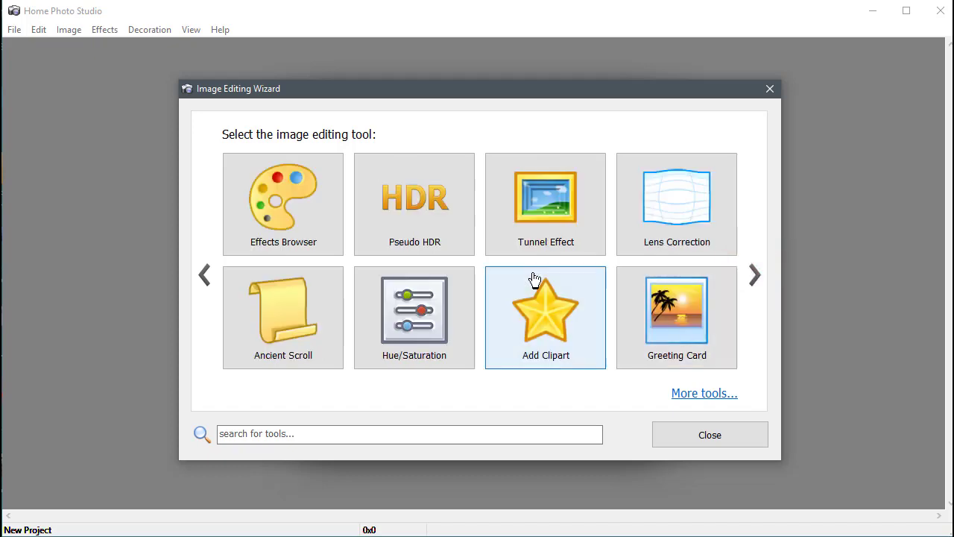
{"action": "left_click", "coordinate": [320, 227]}
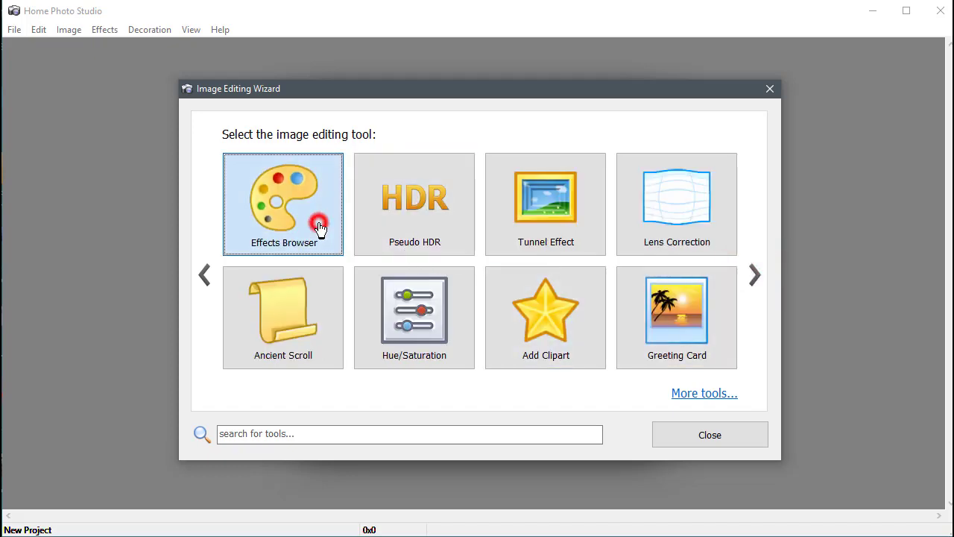
Open city.jpg in the Effects Browser and preview a White Balance preset on it.
{"action": "left_click", "coordinate": [340, 206]}
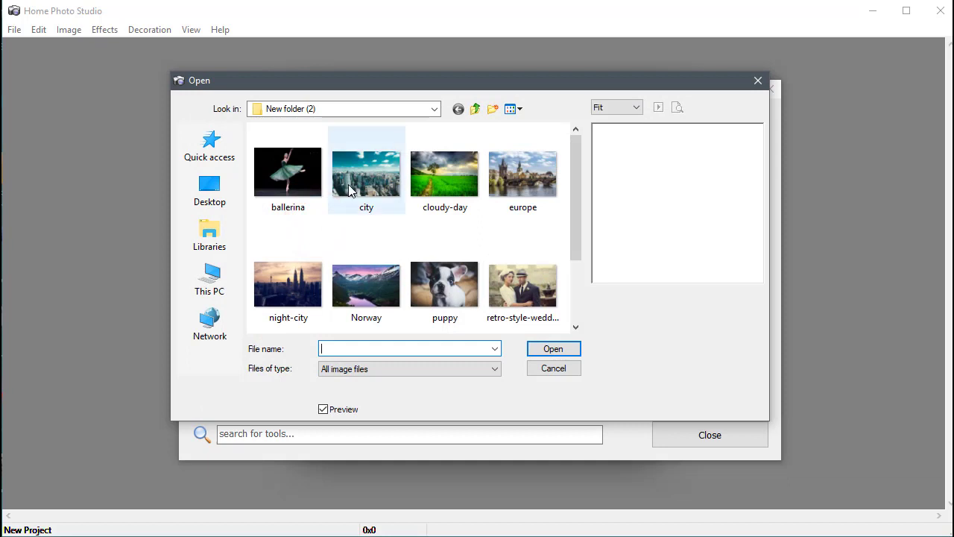
{"action": "left_click", "coordinate": [547, 349]}
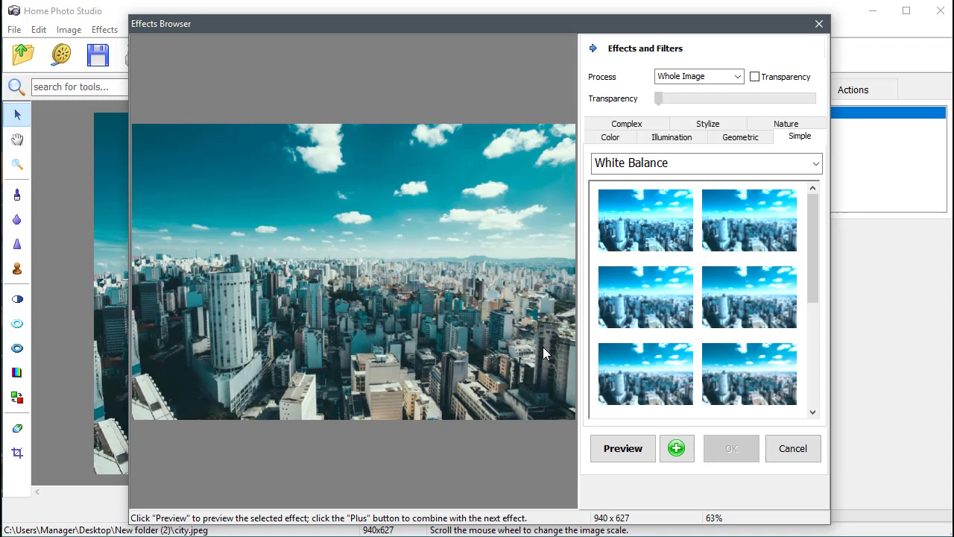
{"action": "left_click_drag", "start_coordinate": [815, 234], "coordinate": [815, 341]}
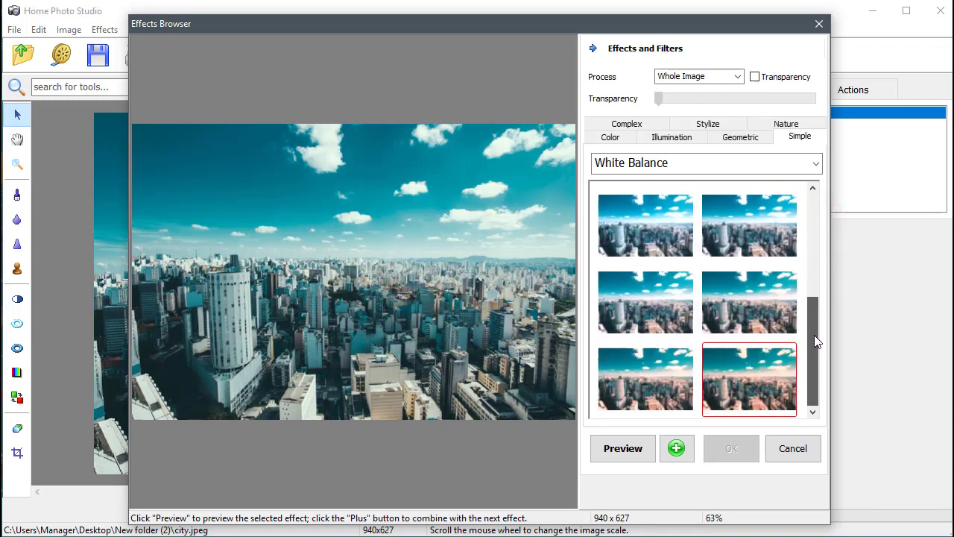
{"action": "left_click", "coordinate": [740, 302]}
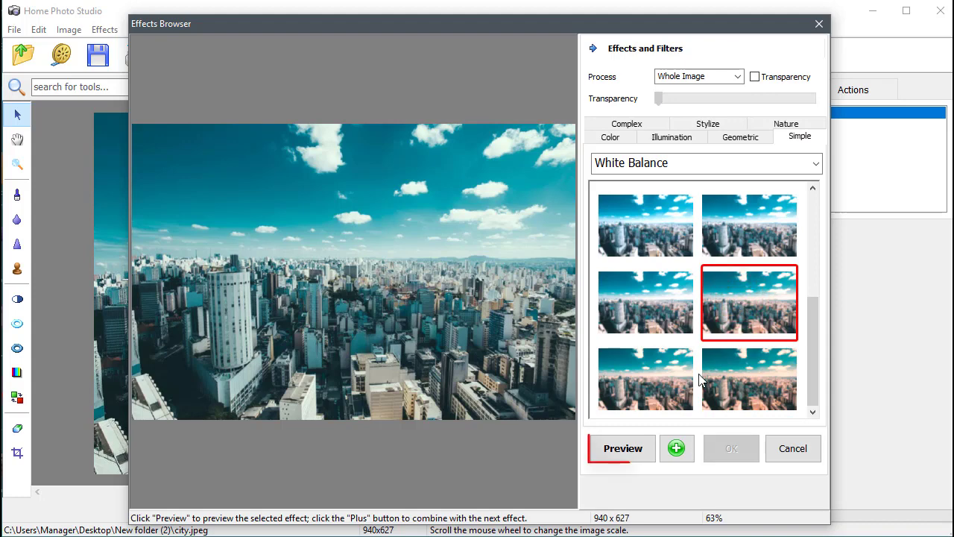
{"action": "left_click", "coordinate": [624, 449]}
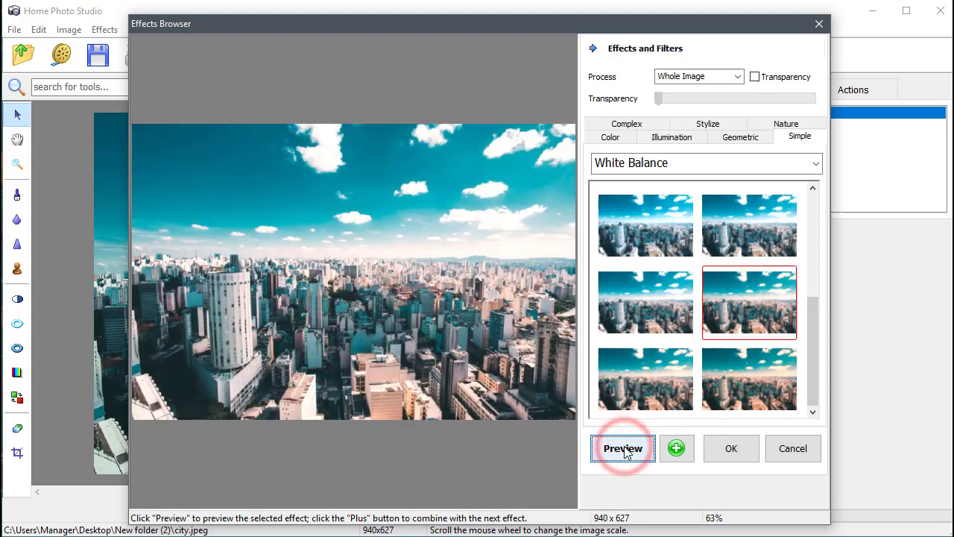
Combine the White Balance effect with a Flip and Rotate flip preset.
{"action": "left_click", "coordinate": [679, 450]}
{"action": "left_click", "coordinate": [747, 162]}
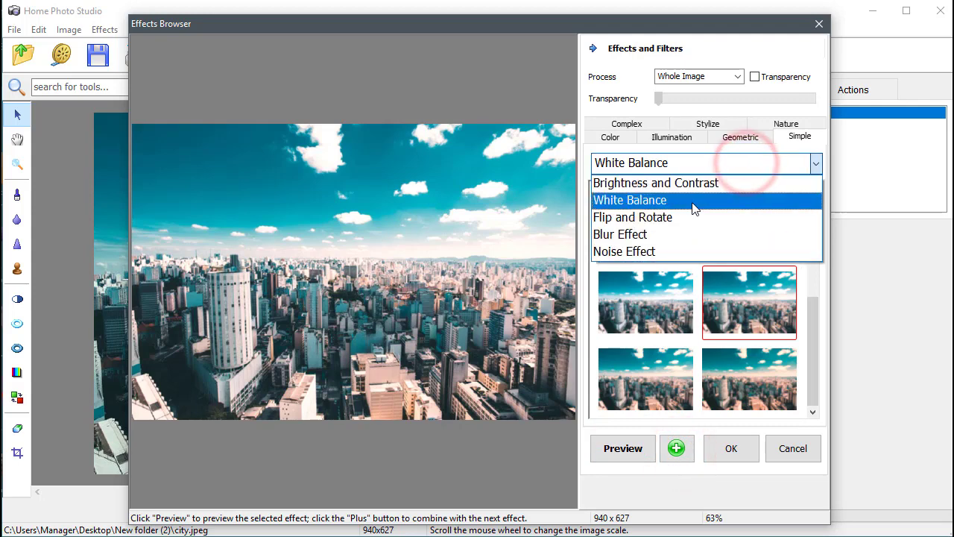
{"action": "left_click", "coordinate": [688, 217]}
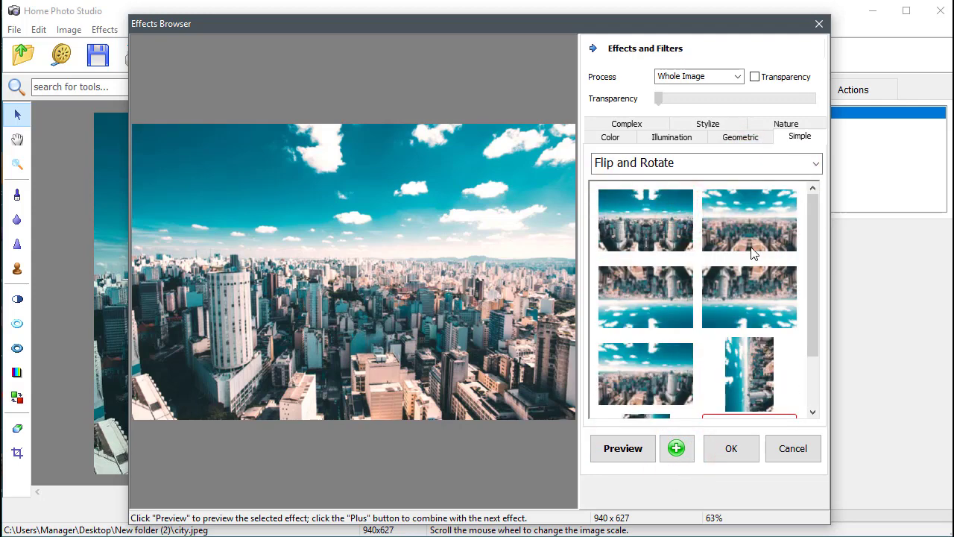
{"action": "left_click_drag", "start_coordinate": [817, 240], "coordinate": [813, 312]}
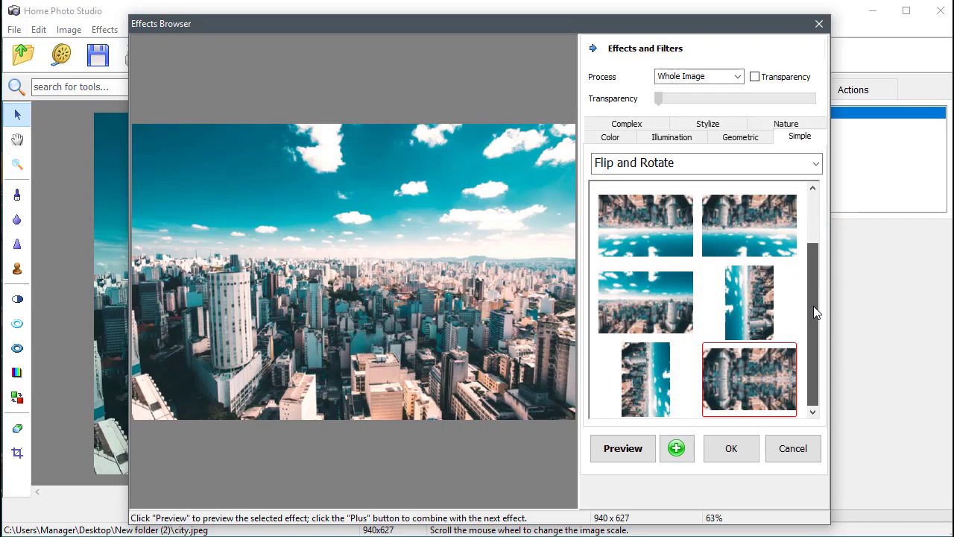
{"action": "left_click", "coordinate": [652, 302]}
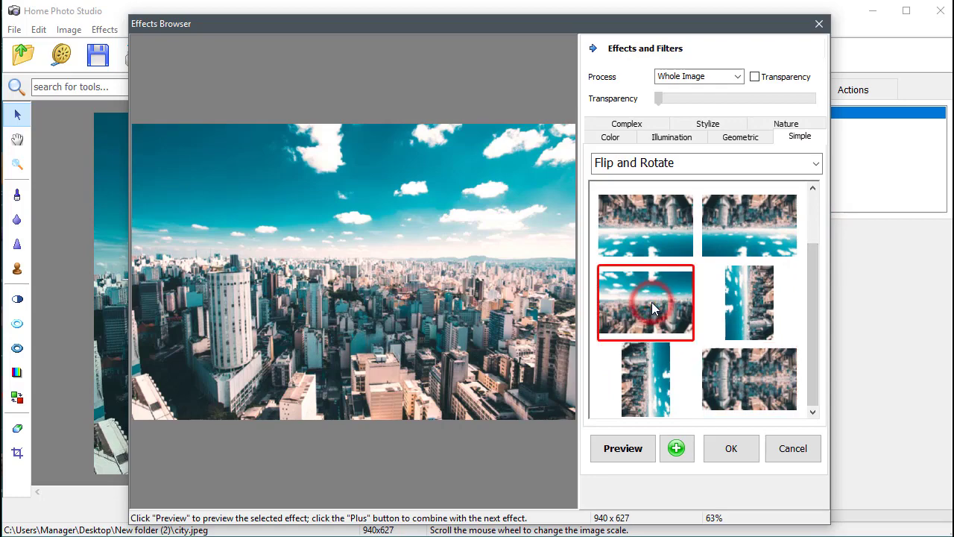
{"action": "left_click", "coordinate": [742, 451]}
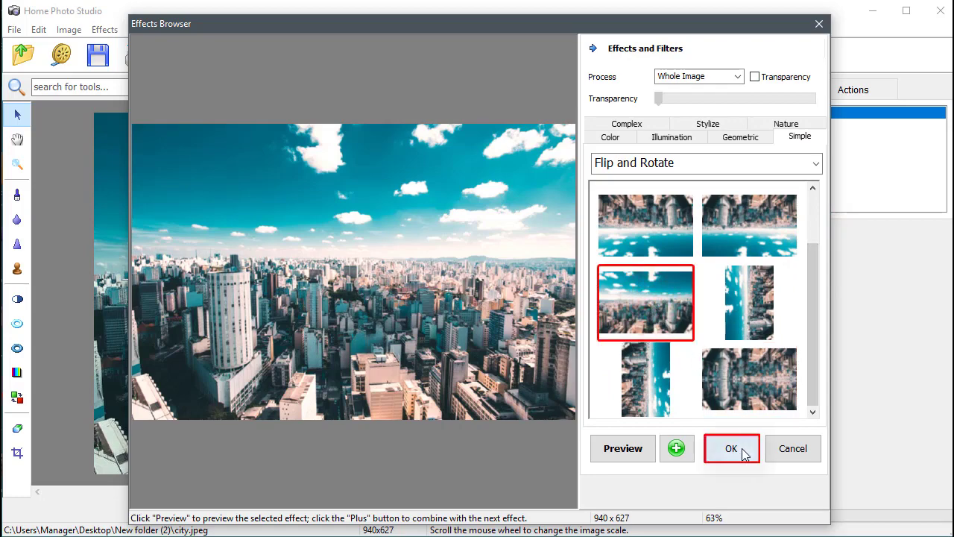
Apply the combined city effects, then preview the second Night Glow illumination preset on Norway.jpg.
{"action": "left_click", "coordinate": [743, 451]}
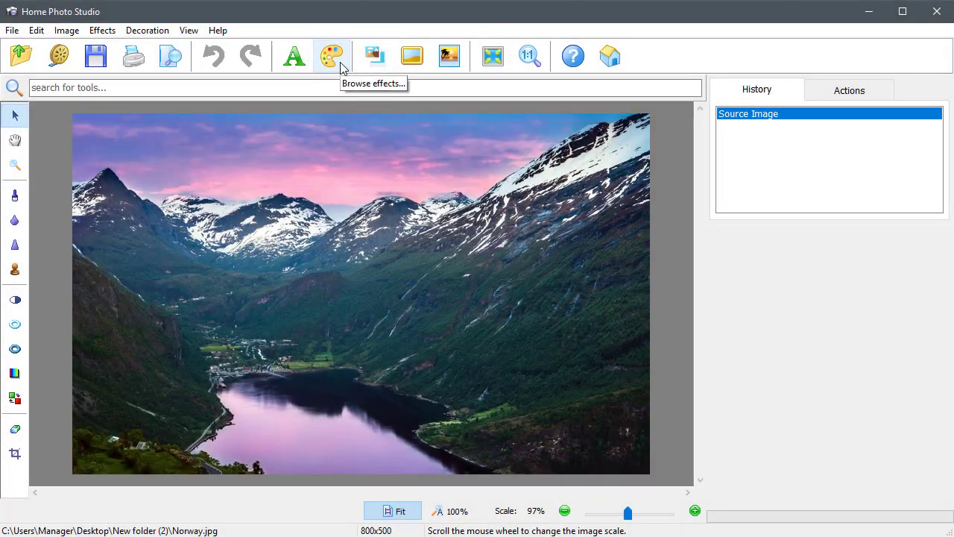
{"action": "left_click", "coordinate": [340, 63]}
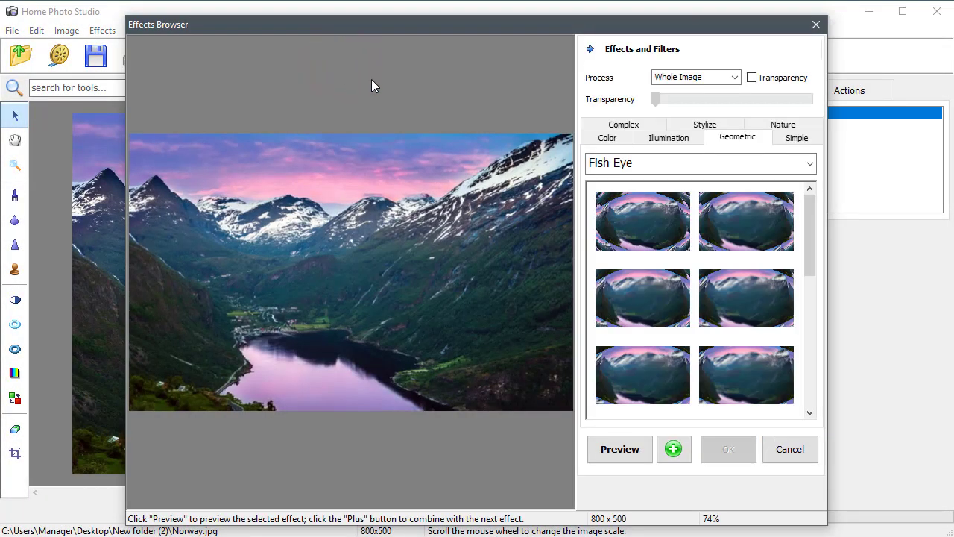
{"action": "left_click", "coordinate": [662, 144]}
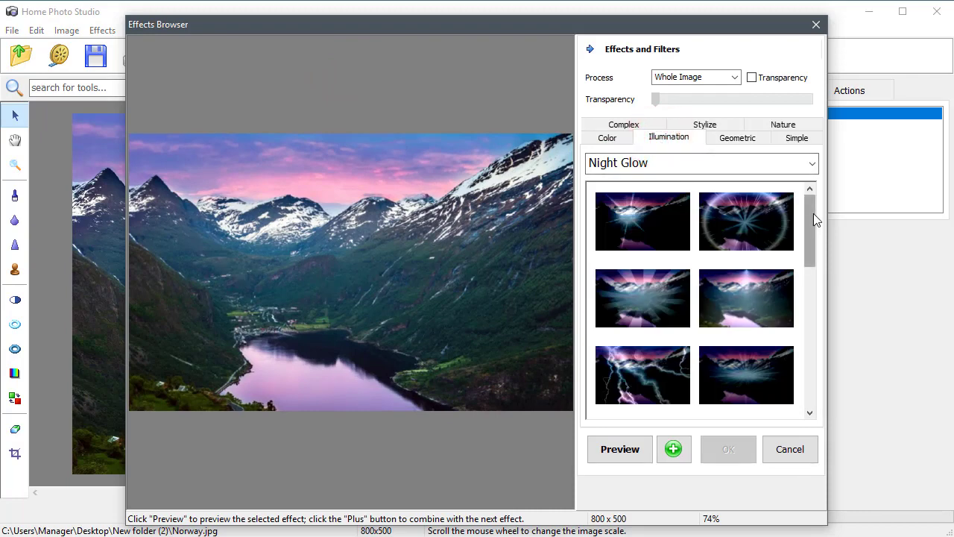
{"action": "left_click_drag", "start_coordinate": [814, 213], "coordinate": [813, 236]}
{"action": "left_click", "coordinate": [760, 219]}
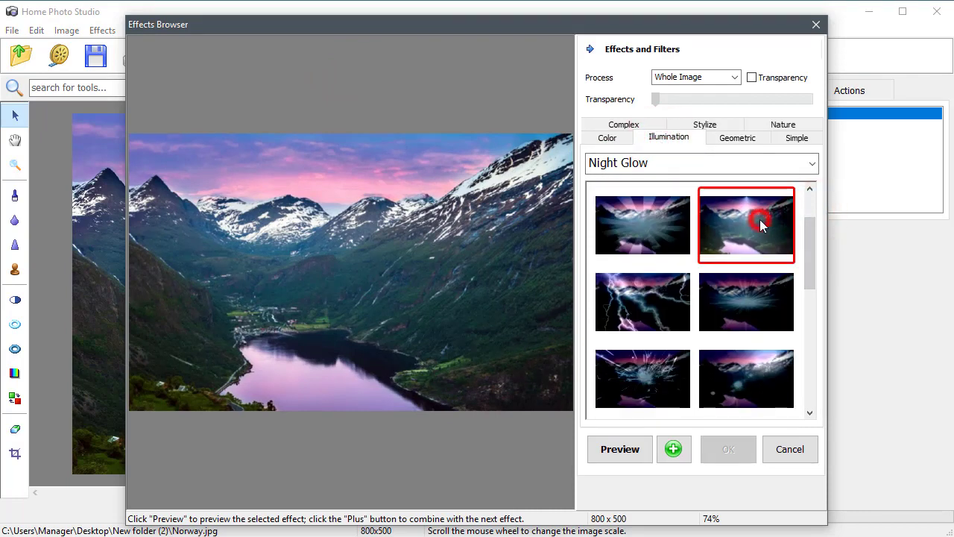
{"action": "left_click", "coordinate": [619, 449]}
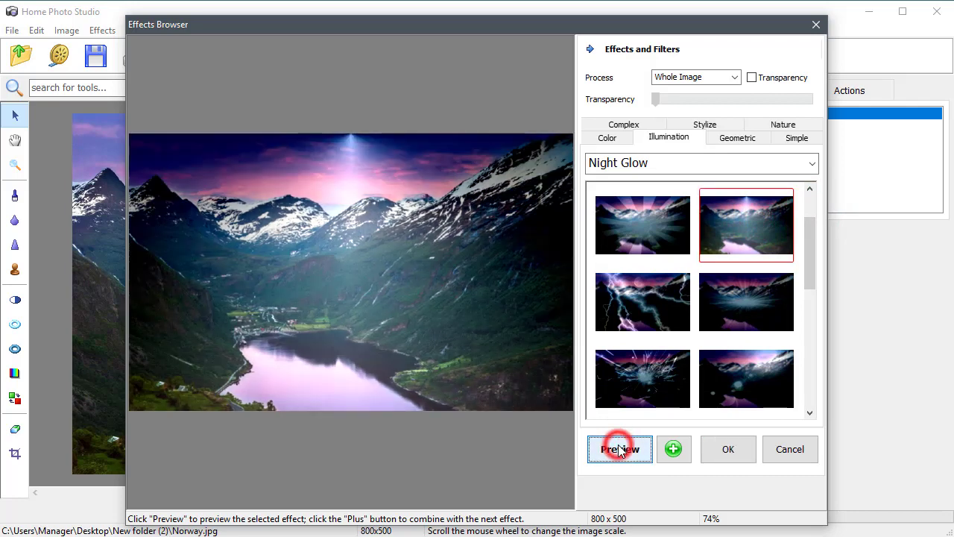
Apply a Simple Lighting preset to the Norway photo instead of Night Glow.
{"action": "left_click", "coordinate": [678, 161]}
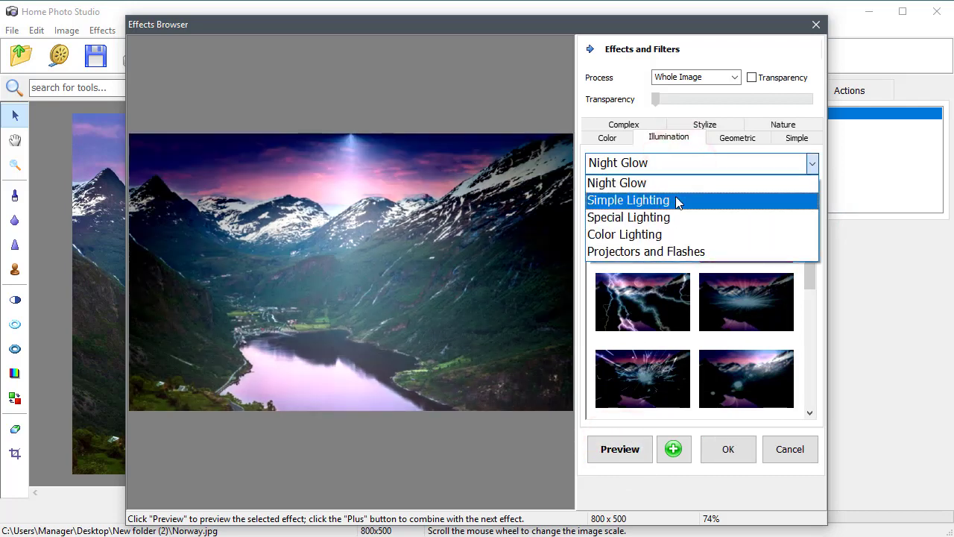
{"action": "left_click", "coordinate": [677, 201]}
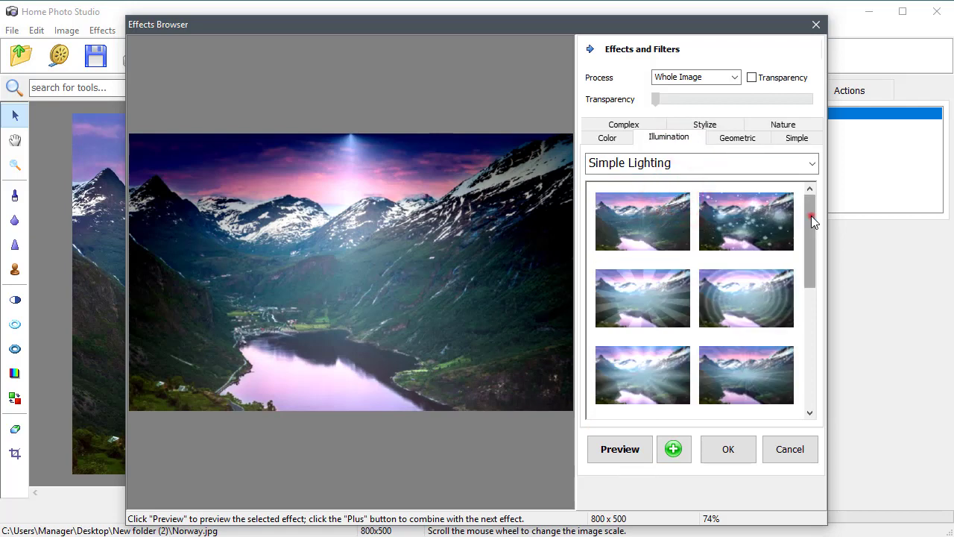
{"action": "left_click_drag", "start_coordinate": [811, 215], "coordinate": [813, 271]}
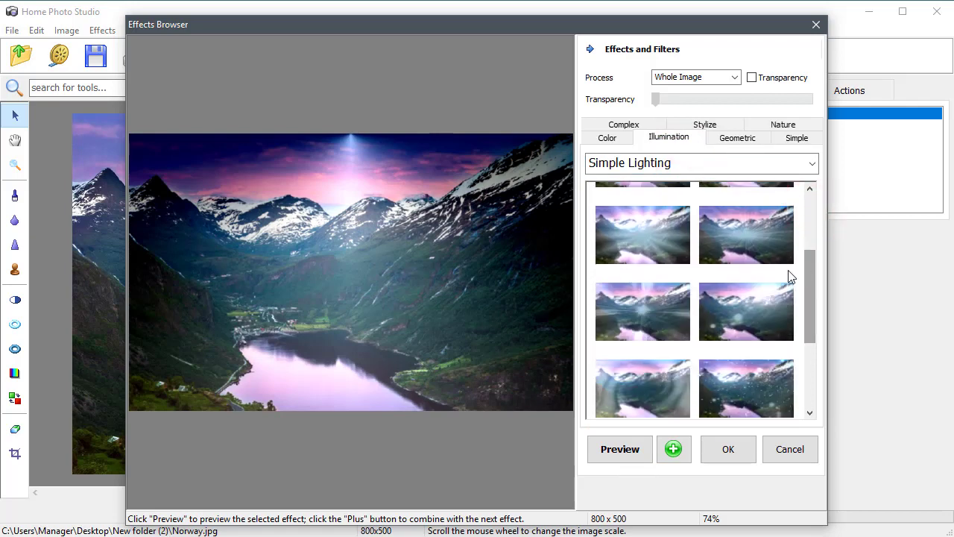
{"action": "left_click", "coordinate": [642, 238]}
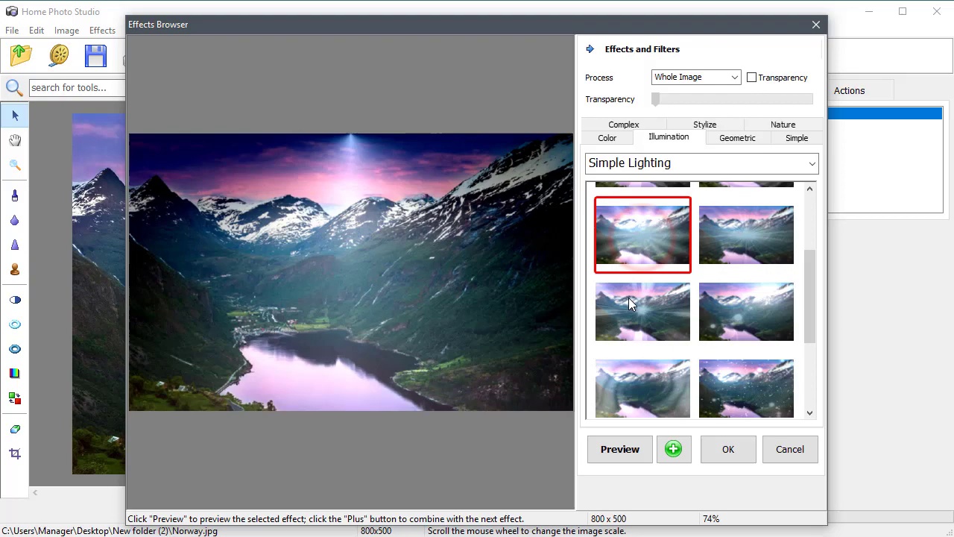
{"action": "left_click", "coordinate": [621, 448]}
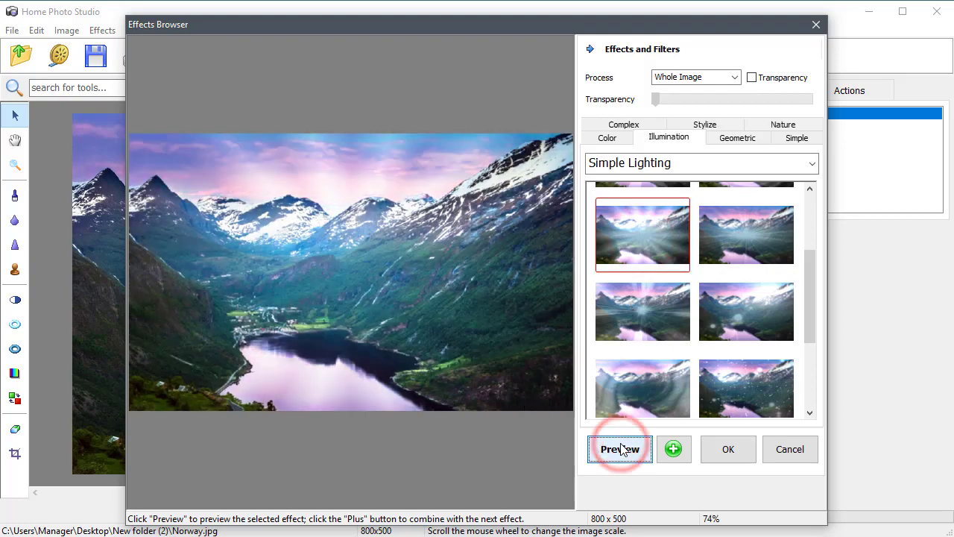
{"action": "left_click", "coordinate": [724, 450]}
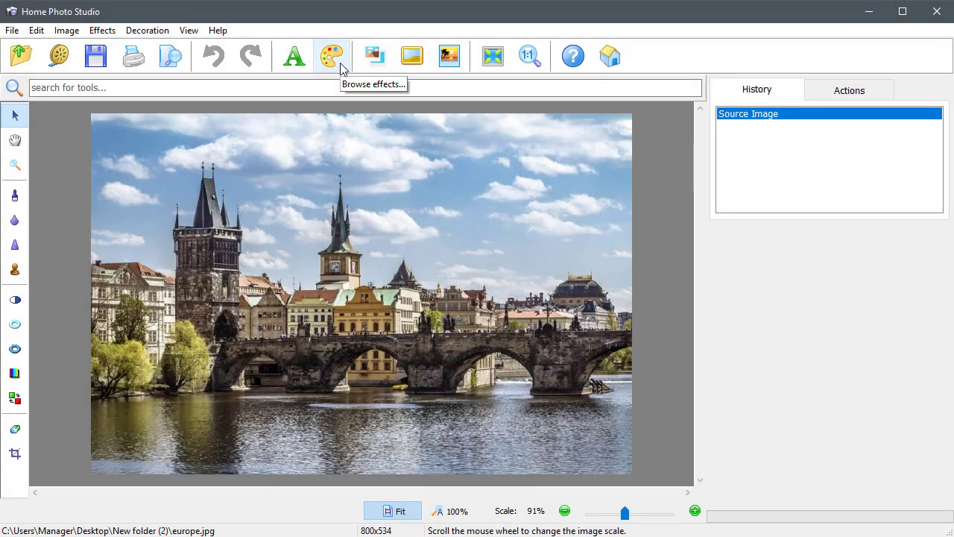
Preview a blue Color Tint preset on europe.jpg.
{"action": "left_click", "coordinate": [340, 63]}
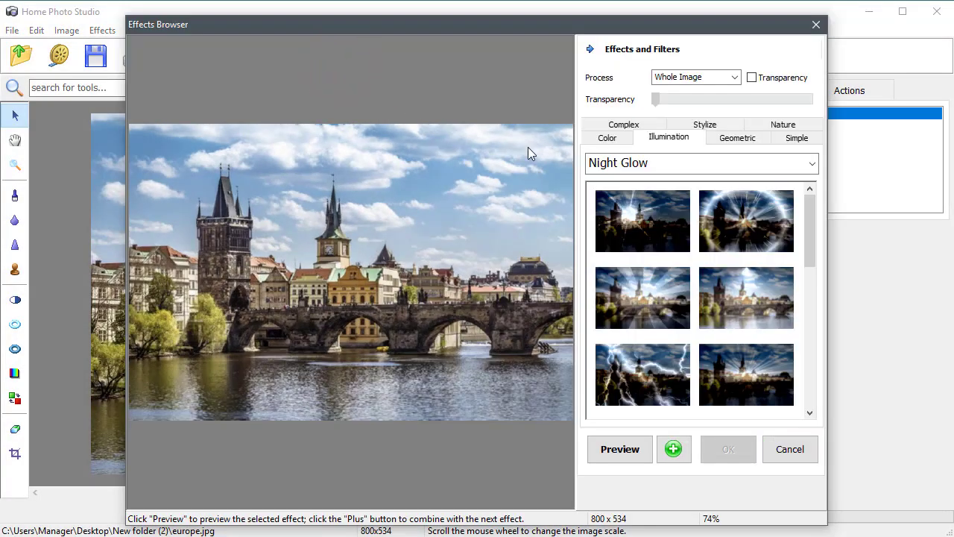
{"action": "left_click", "coordinate": [604, 140]}
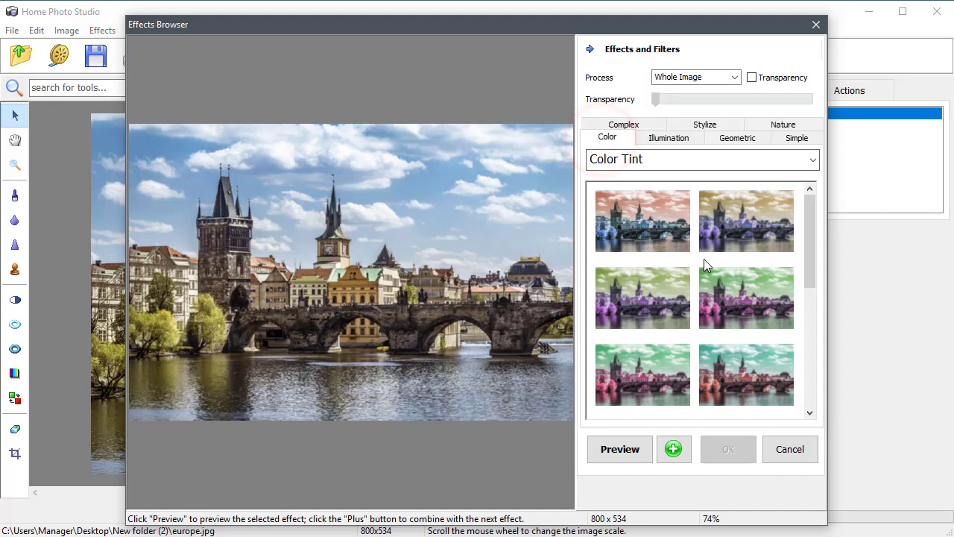
{"action": "left_click_drag", "start_coordinate": [809, 222], "coordinate": [823, 289]}
{"action": "left_click", "coordinate": [619, 277]}
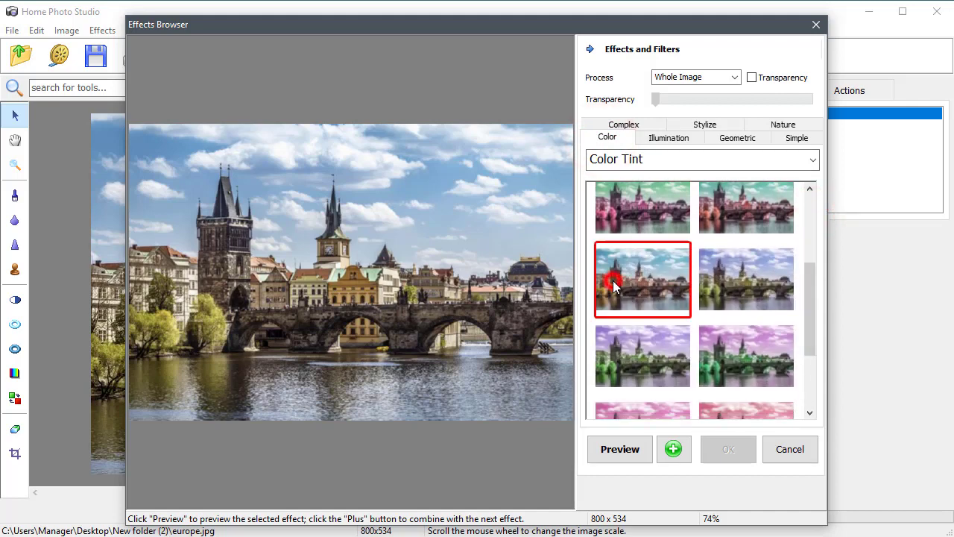
{"action": "left_click", "coordinate": [622, 449]}
Apply a vivid Saturation preset to the photo after trying the black-and-white one.
{"action": "left_click", "coordinate": [706, 159]}
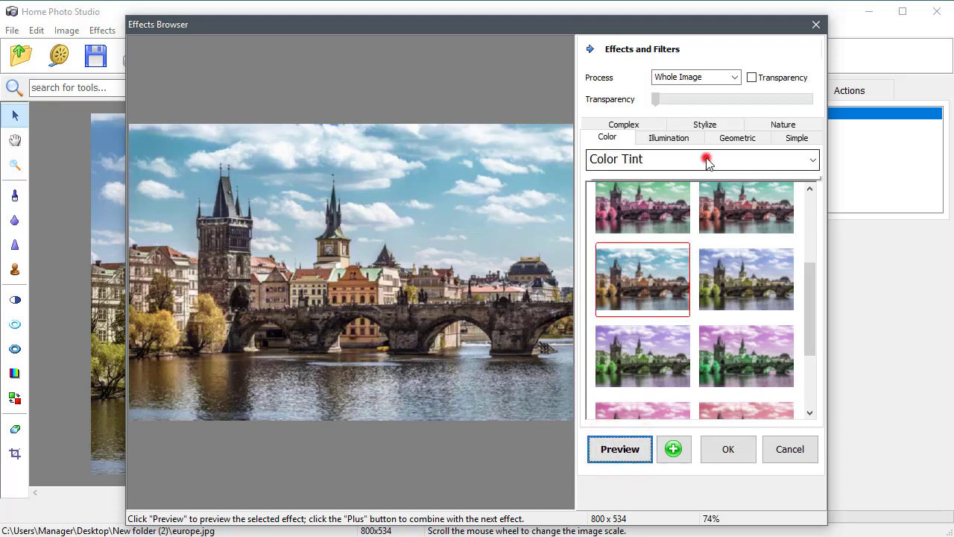
{"action": "left_click", "coordinate": [665, 236]}
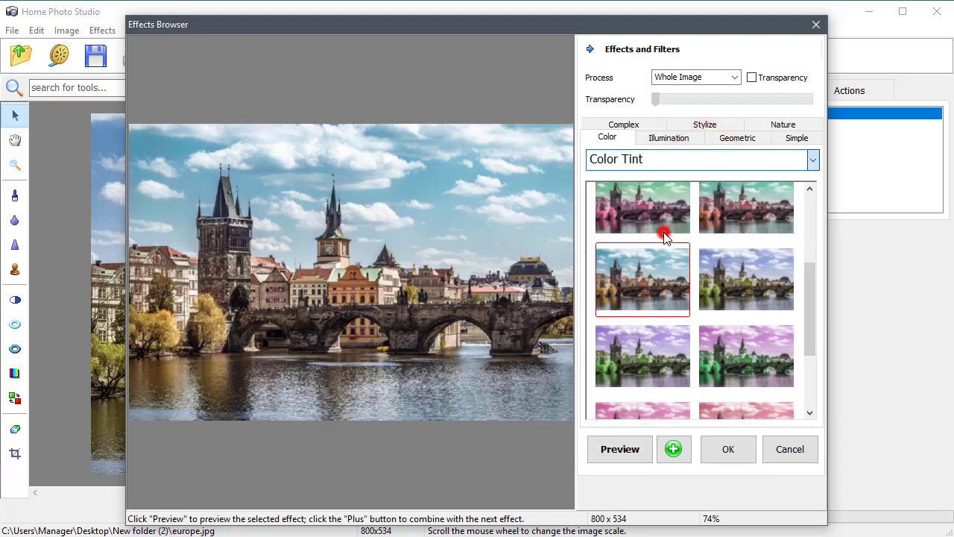
{"action": "left_click", "coordinate": [647, 231]}
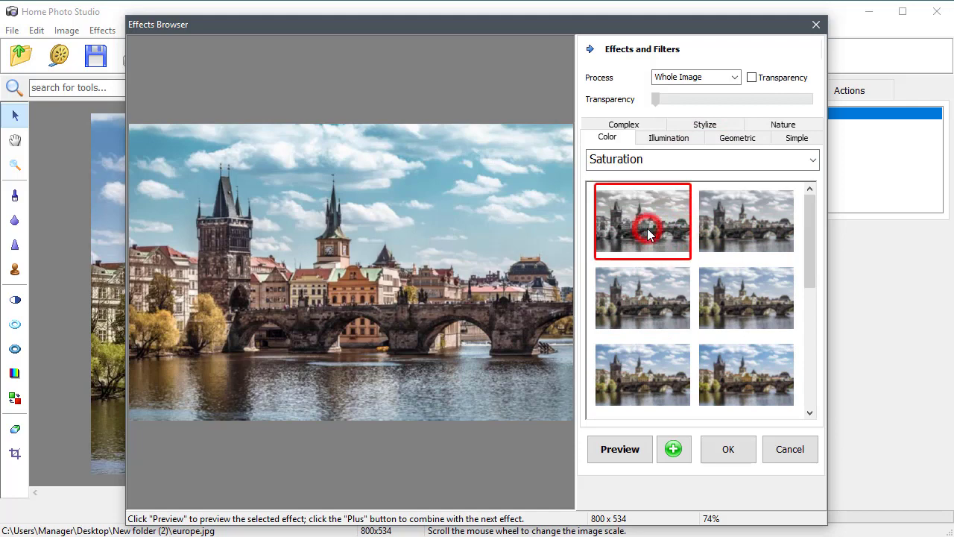
{"action": "left_click", "coordinate": [627, 450]}
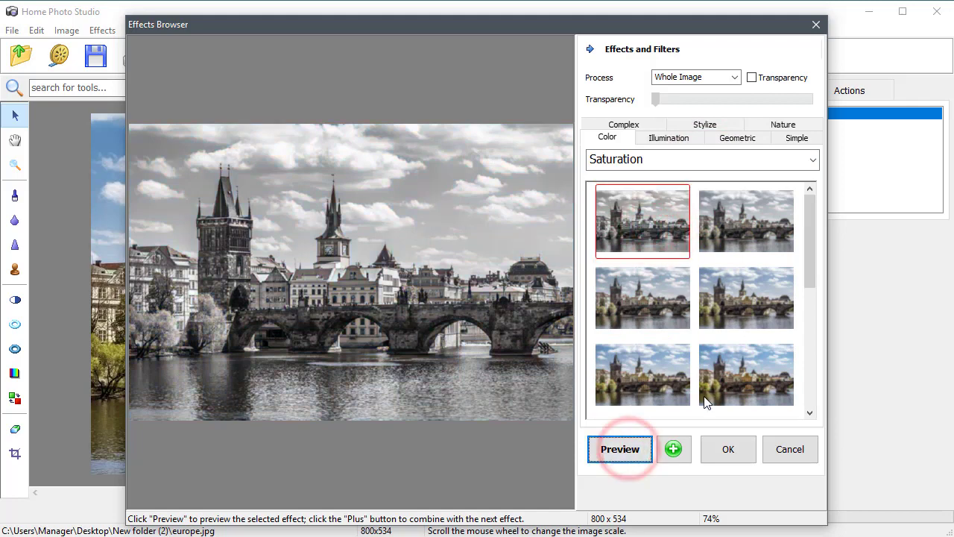
{"action": "left_click_drag", "start_coordinate": [810, 233], "coordinate": [826, 306]}
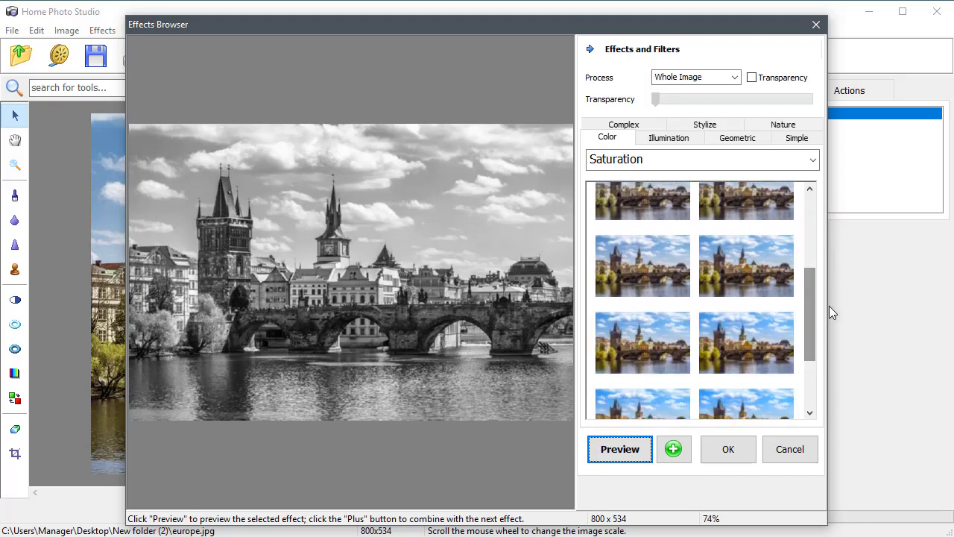
{"action": "left_click", "coordinate": [635, 341]}
{"action": "left_click", "coordinate": [630, 450]}
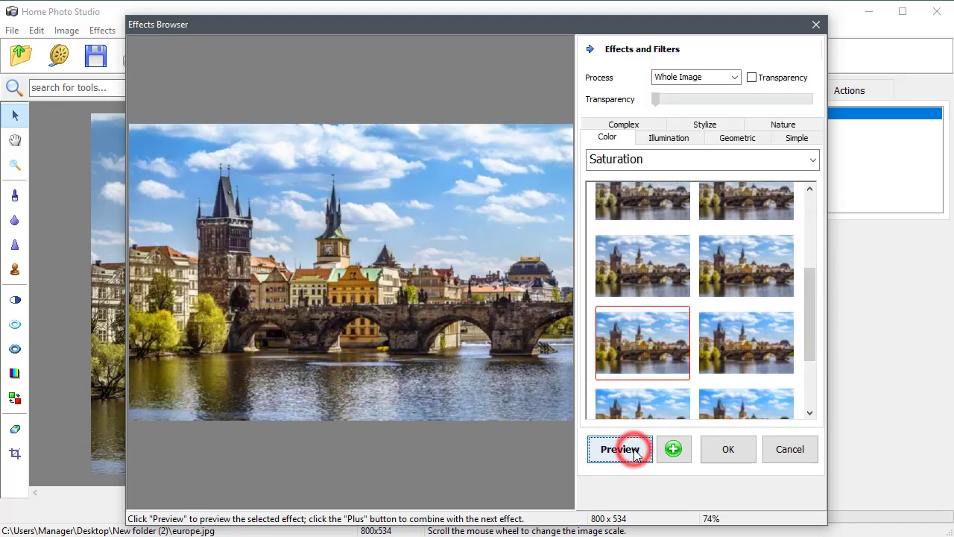
{"action": "left_click", "coordinate": [723, 449]}
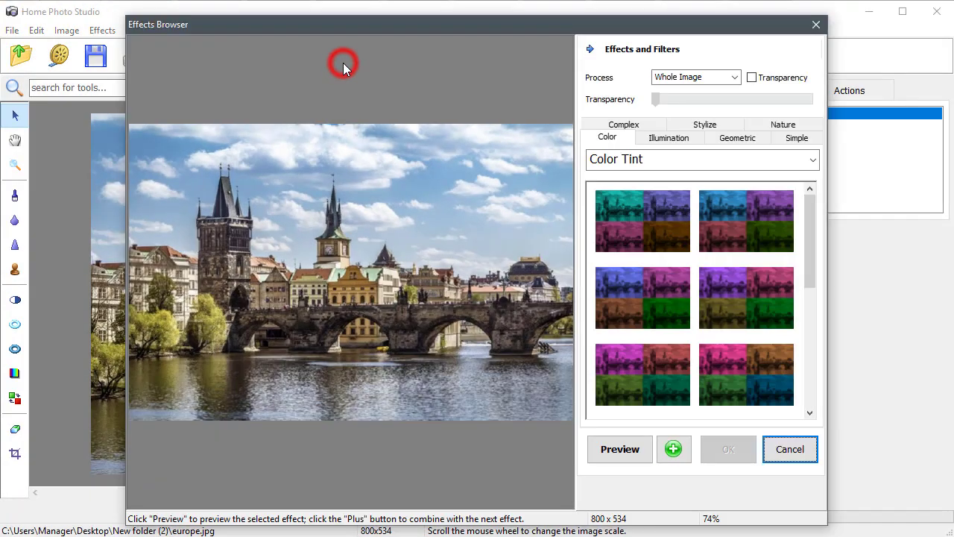
Preview a hexagon Mosaic with more cells, processing only Borders with Contour.
{"action": "left_click", "coordinate": [614, 125]}
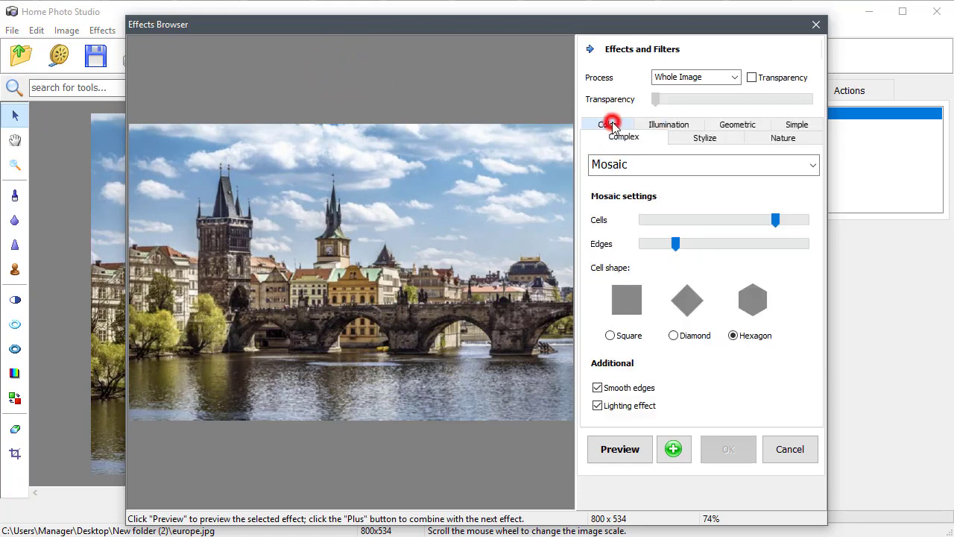
{"action": "left_click", "coordinate": [620, 448]}
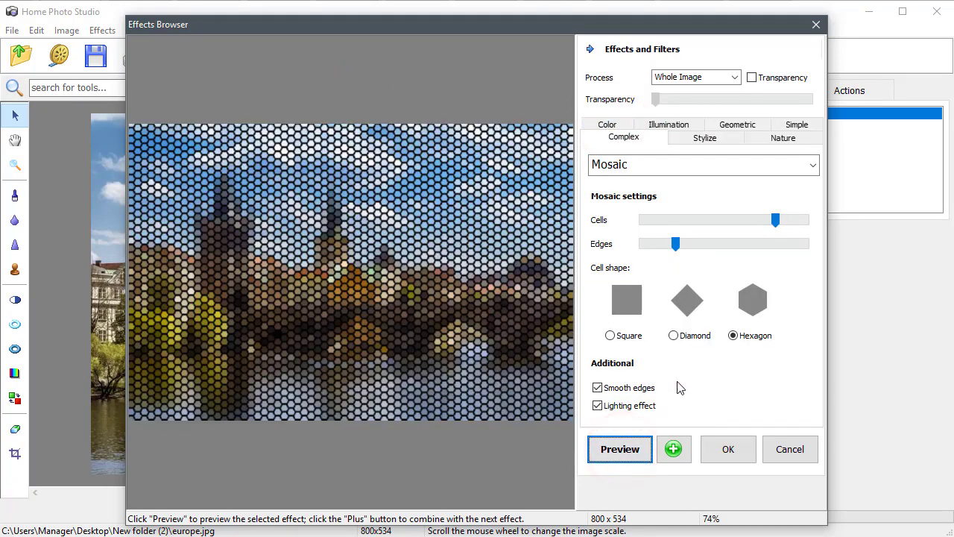
{"action": "left_click_drag", "start_coordinate": [778, 220], "coordinate": [792, 219]}
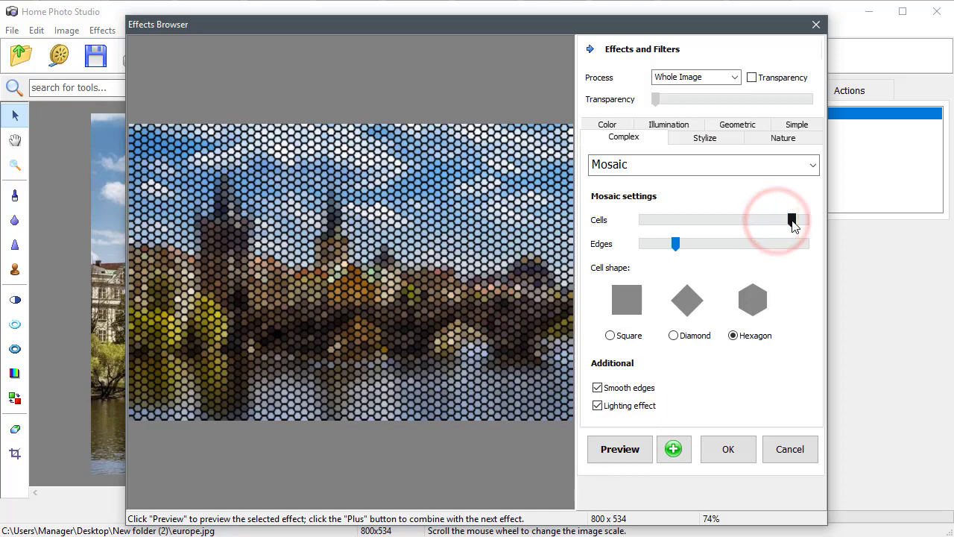
{"action": "left_click", "coordinate": [714, 78]}
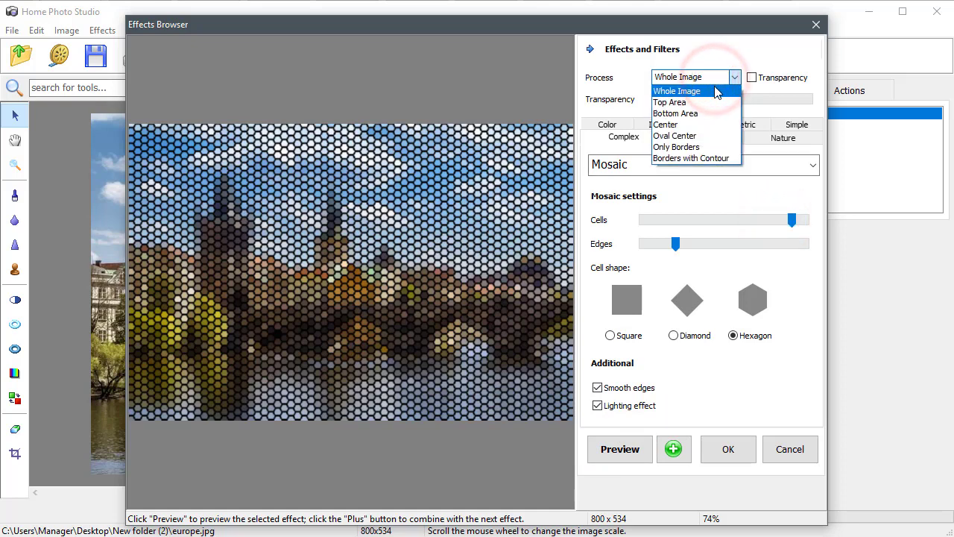
{"action": "left_click", "coordinate": [712, 158]}
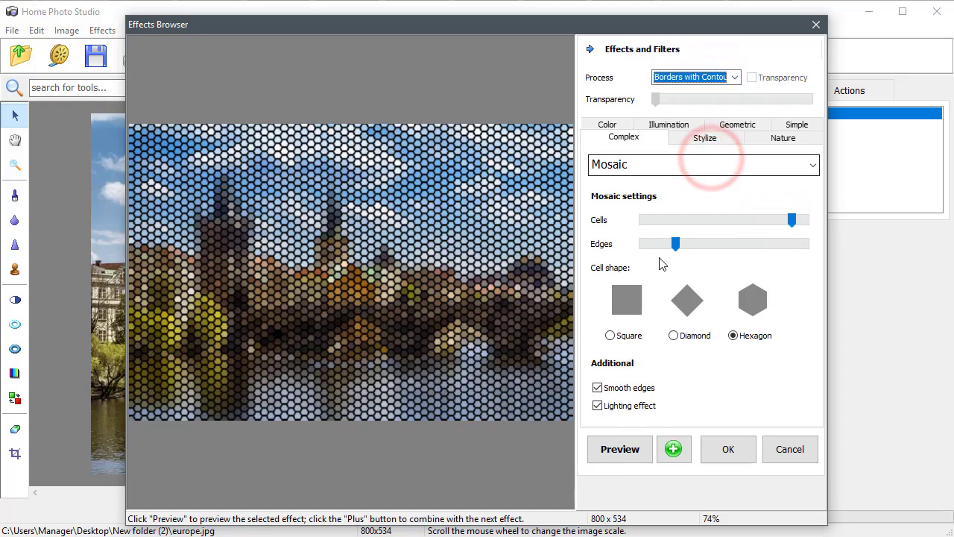
{"action": "left_click", "coordinate": [631, 450]}
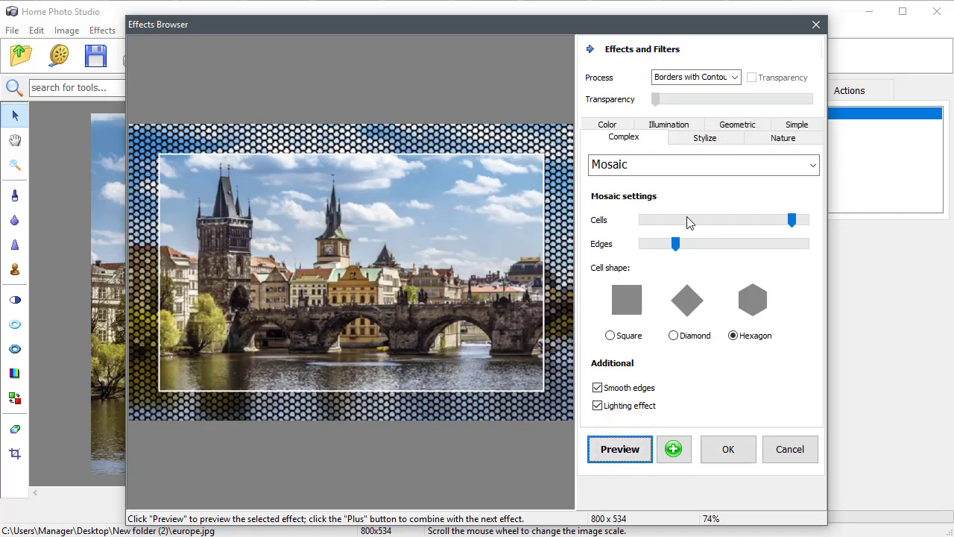
{"action": "left_click", "coordinate": [707, 169]}
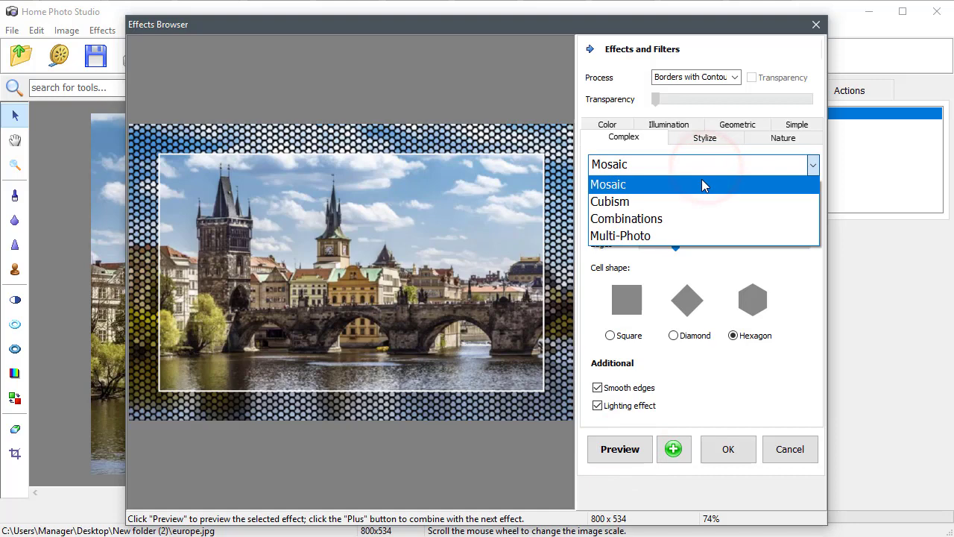
Apply the red-green-teal-blue Combinations preset with Process set to Whole Image.
{"action": "left_click", "coordinate": [684, 217]}
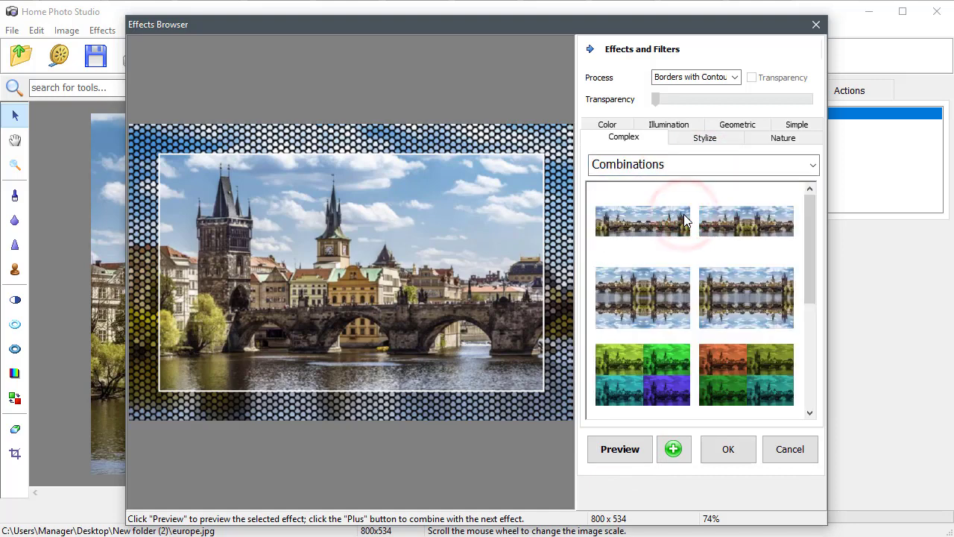
{"action": "left_click", "coordinate": [703, 77]}
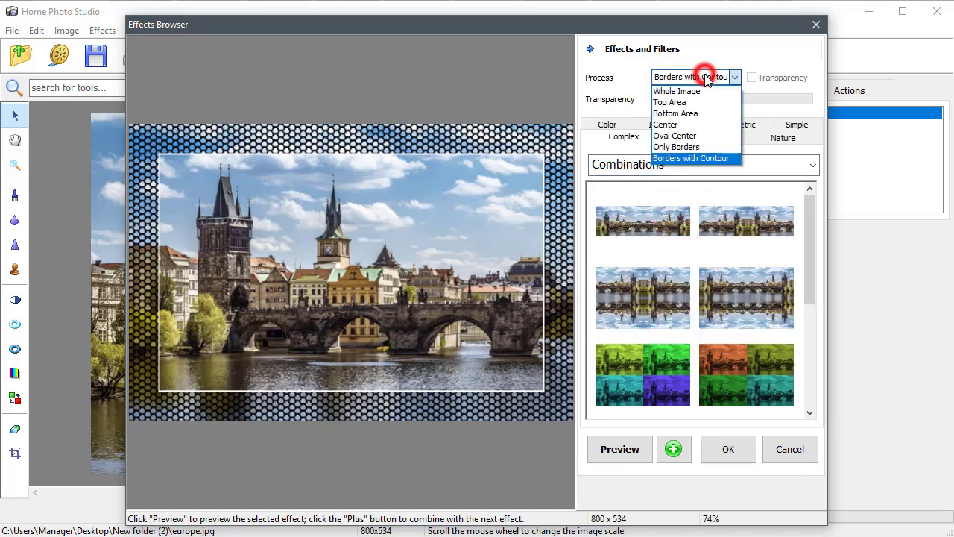
{"action": "left_click", "coordinate": [710, 93]}
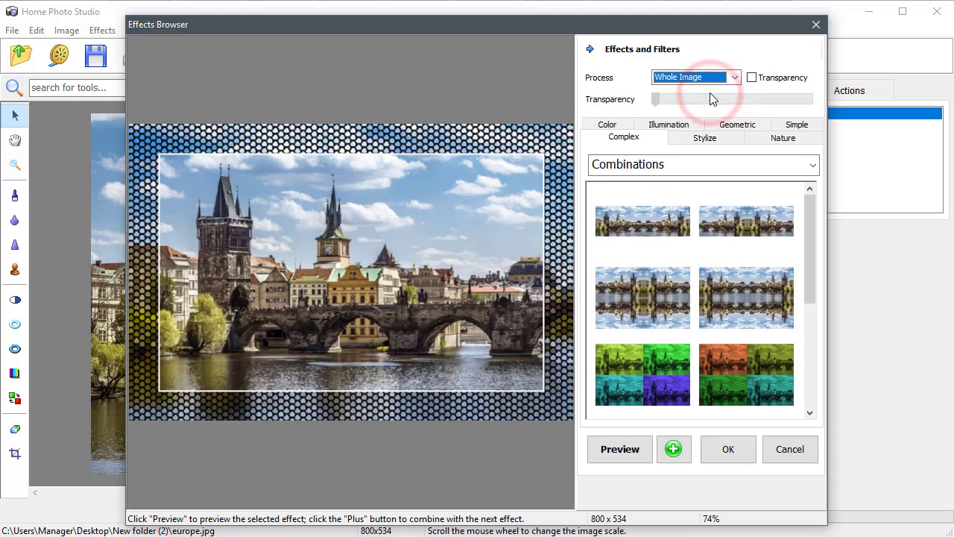
{"action": "left_click_drag", "start_coordinate": [809, 212], "coordinate": [807, 281]}
{"action": "left_click", "coordinate": [647, 279]}
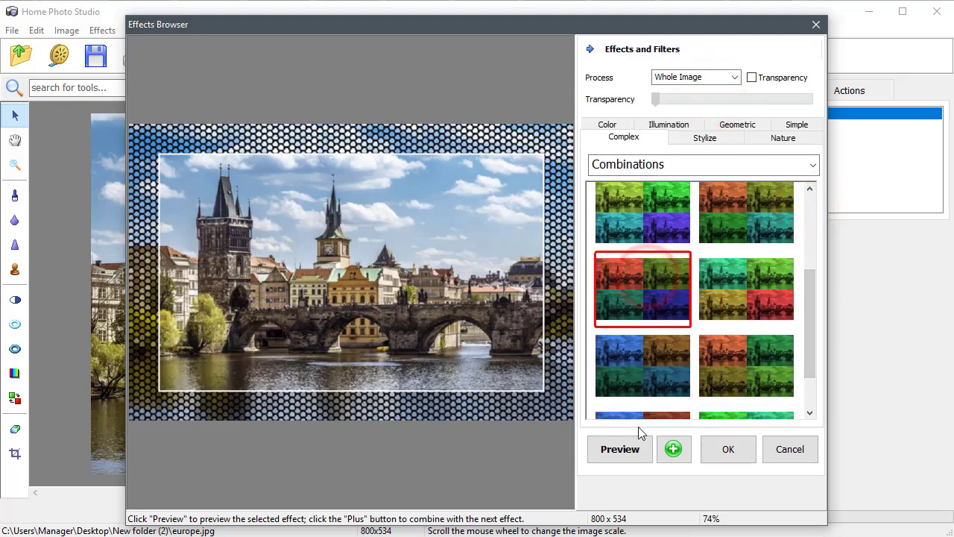
{"action": "left_click", "coordinate": [636, 451]}
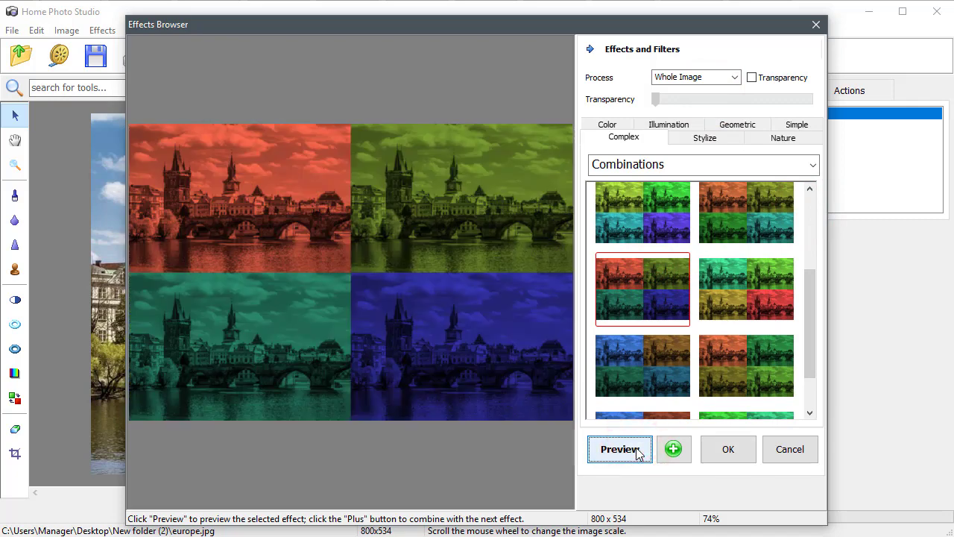
{"action": "left_click", "coordinate": [718, 454]}
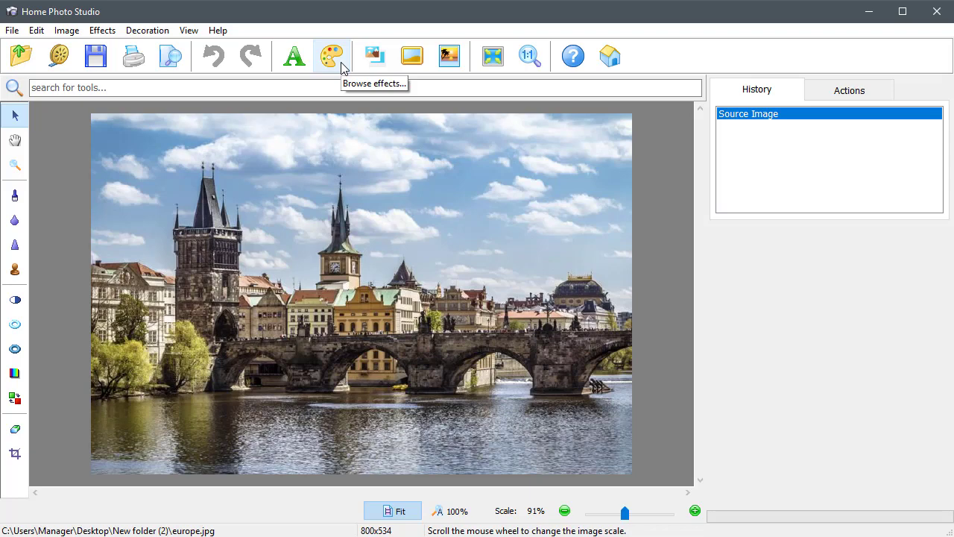
Preview Old Photo presets on europe.jpg, settling on the faded, torn-edge sepia one.
{"action": "left_click", "coordinate": [342, 63]}
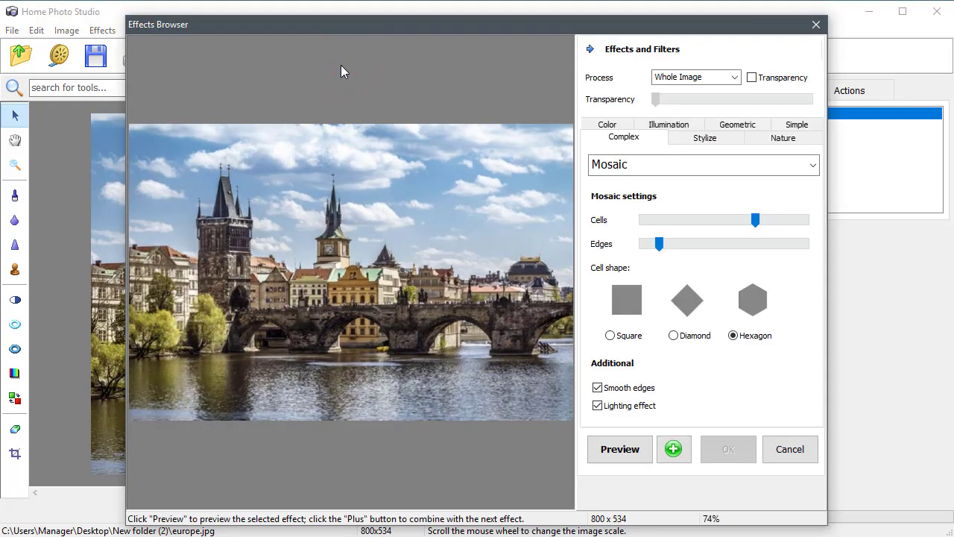
{"action": "left_click", "coordinate": [689, 142]}
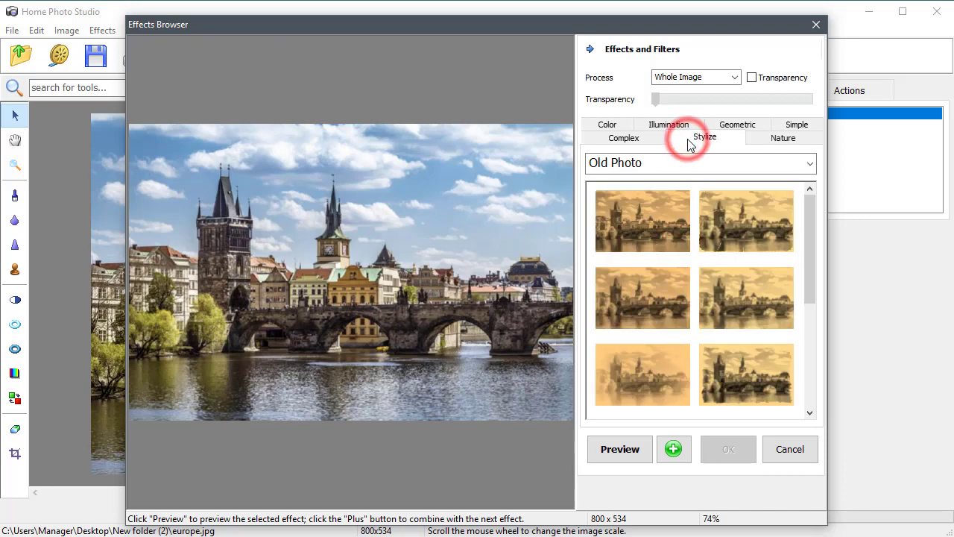
{"action": "left_click", "coordinate": [651, 218]}
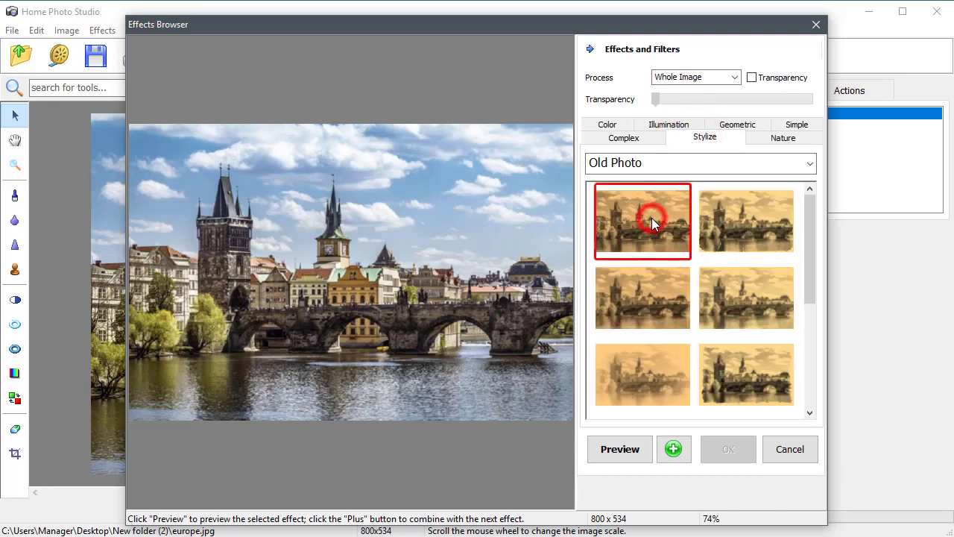
{"action": "left_click", "coordinate": [621, 450]}
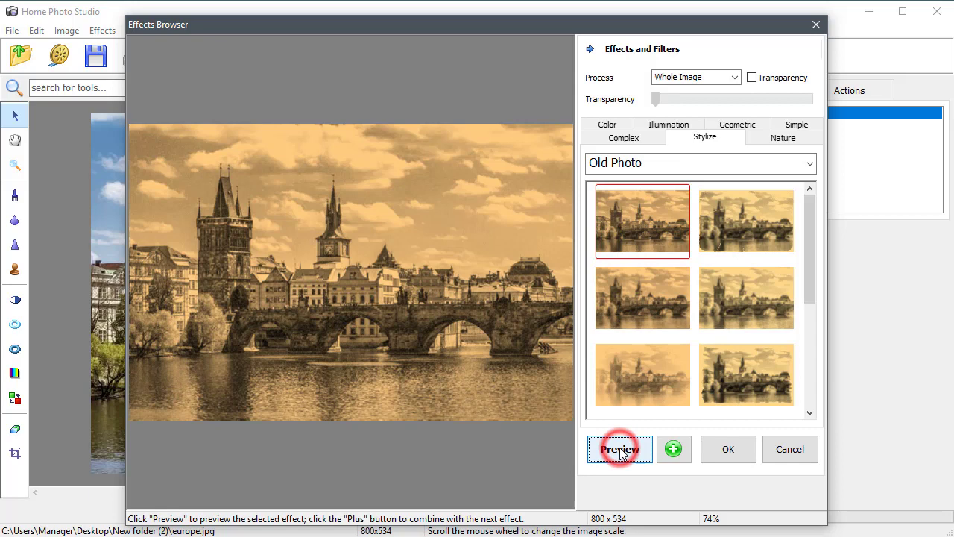
{"action": "left_click", "coordinate": [726, 375]}
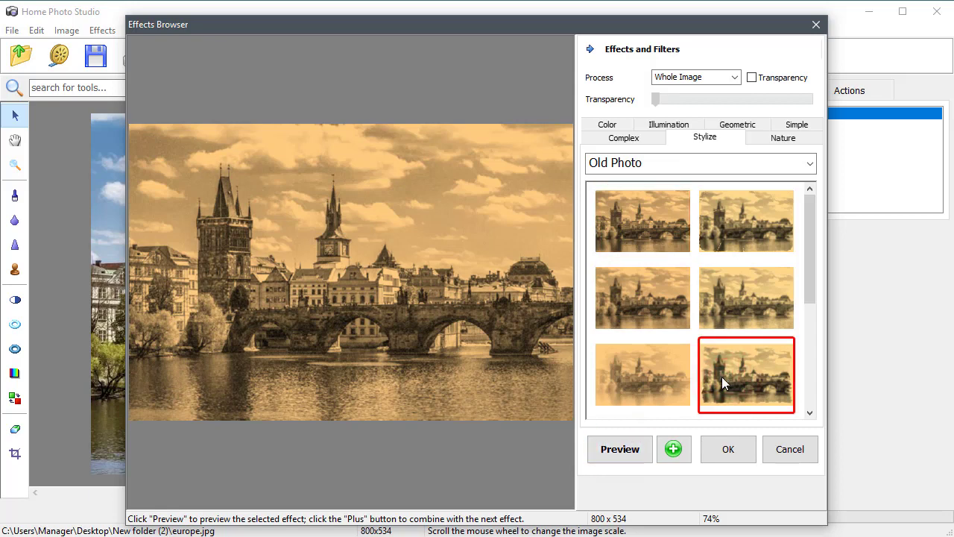
{"action": "left_click", "coordinate": [630, 451]}
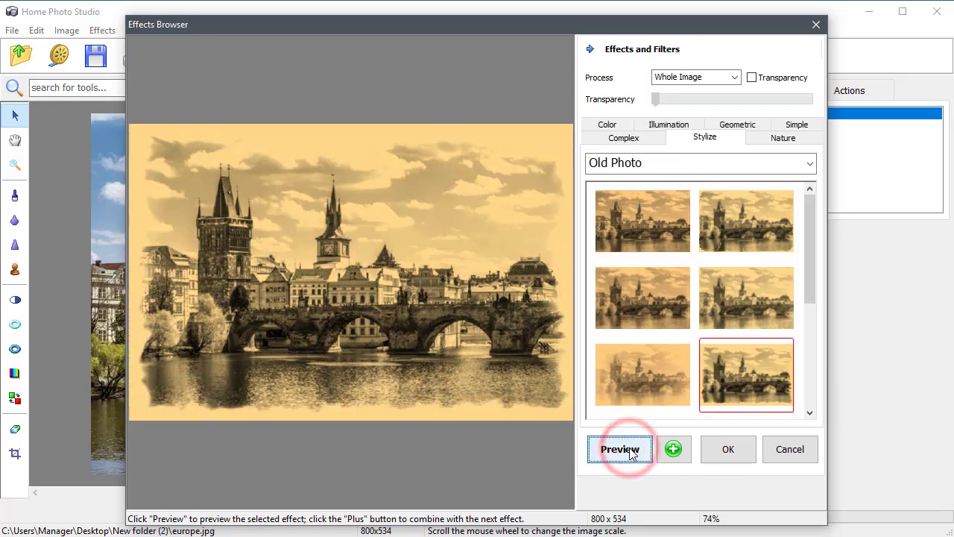
Apply Book Illustration to the bridge photo with raised Brightness and Palette settings.
{"action": "left_click", "coordinate": [713, 169]}
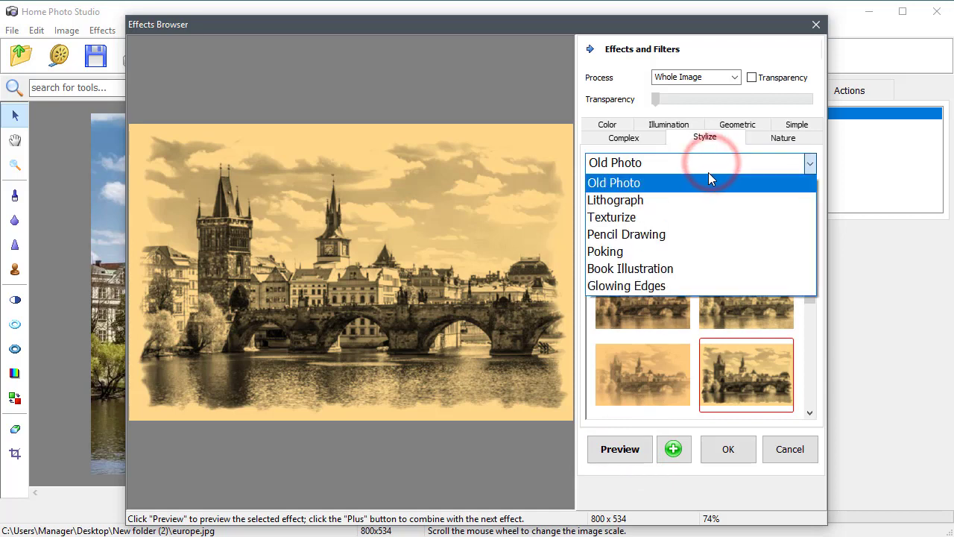
{"action": "left_click", "coordinate": [678, 269]}
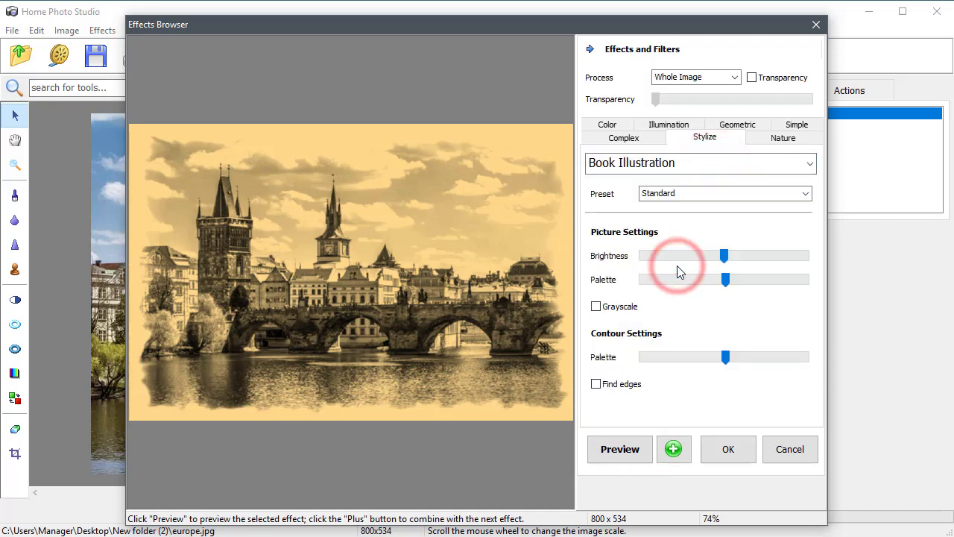
{"action": "left_click", "coordinate": [622, 451]}
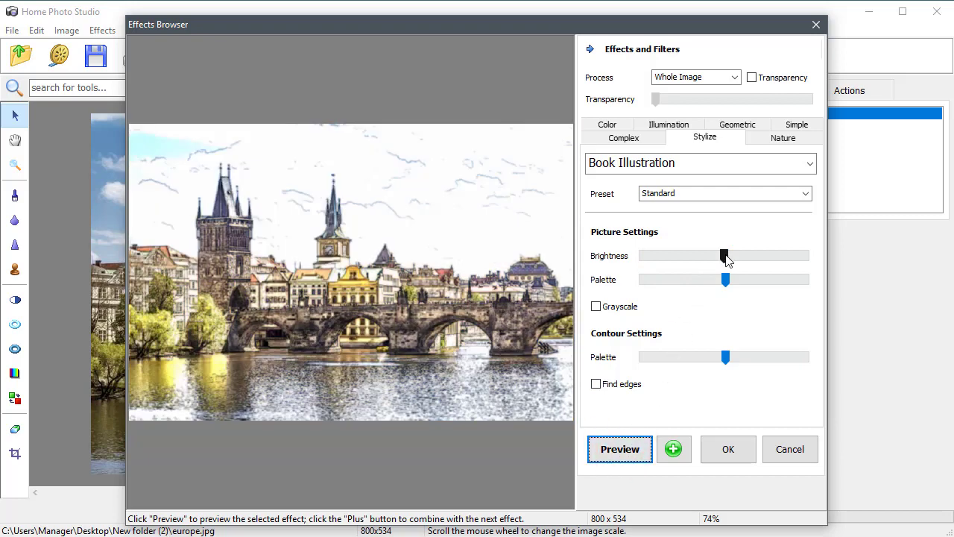
{"action": "left_click_drag", "start_coordinate": [740, 261], "coordinate": [740, 281]}
{"action": "left_click", "coordinate": [612, 449]}
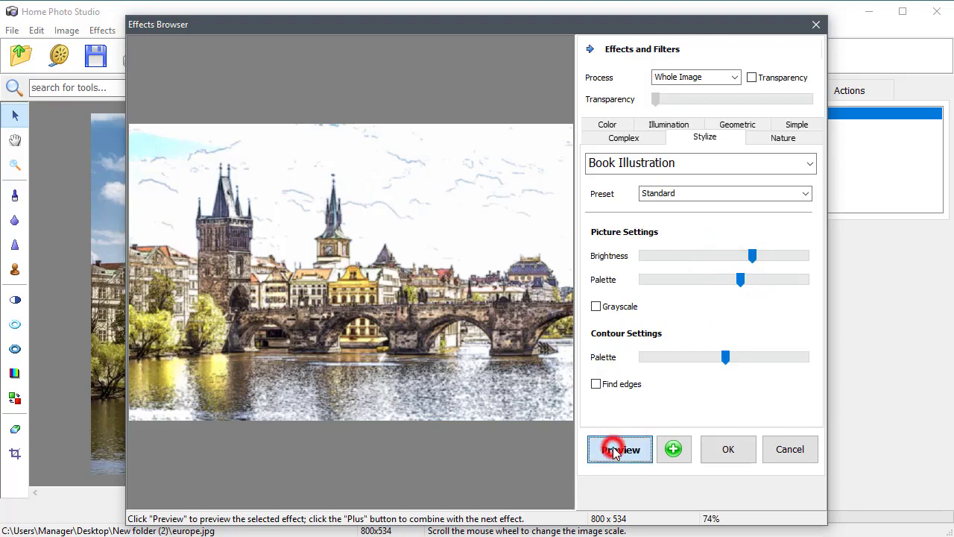
{"action": "left_click", "coordinate": [724, 451]}
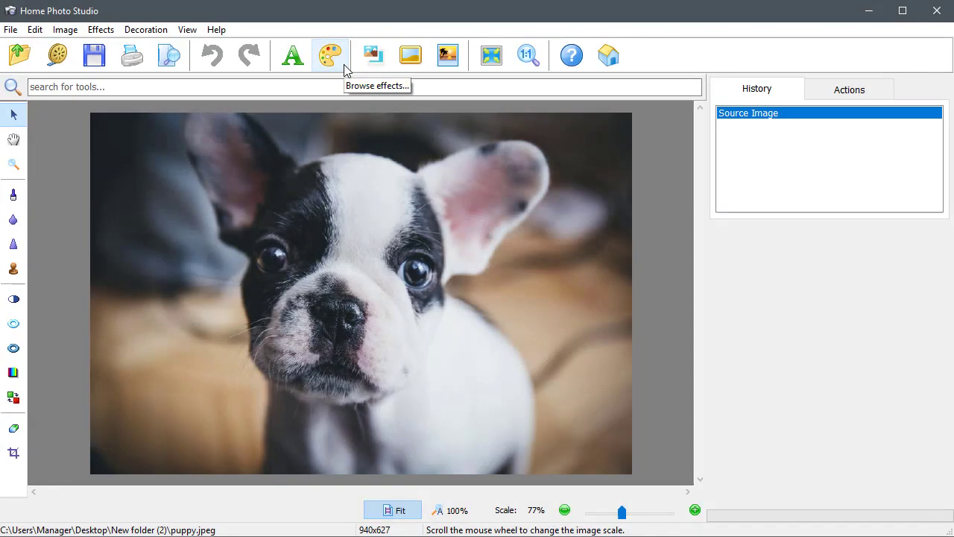
Apply the second Fish Eye variant from the Geometric effects to puppy.jpeg.
{"action": "left_click", "coordinate": [330, 55]}
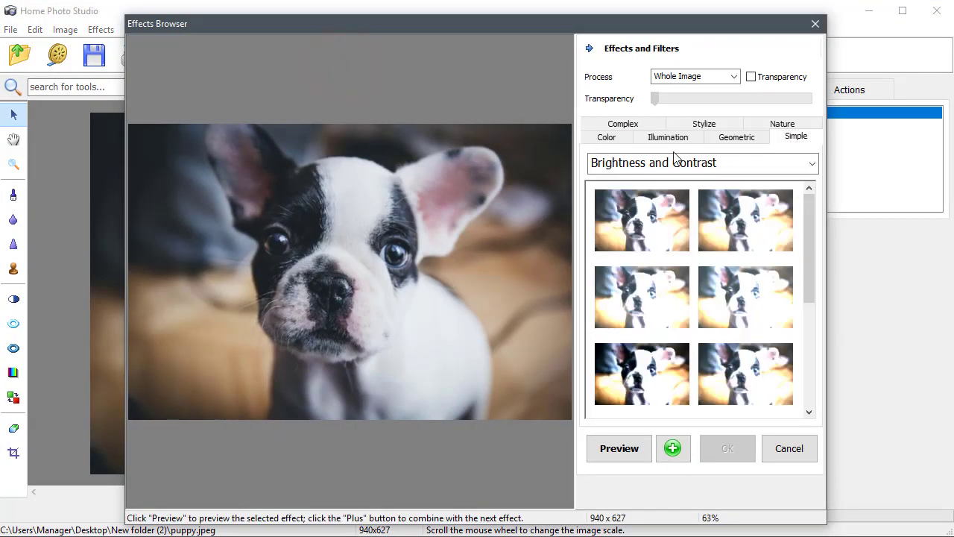
{"action": "left_click", "coordinate": [735, 138]}
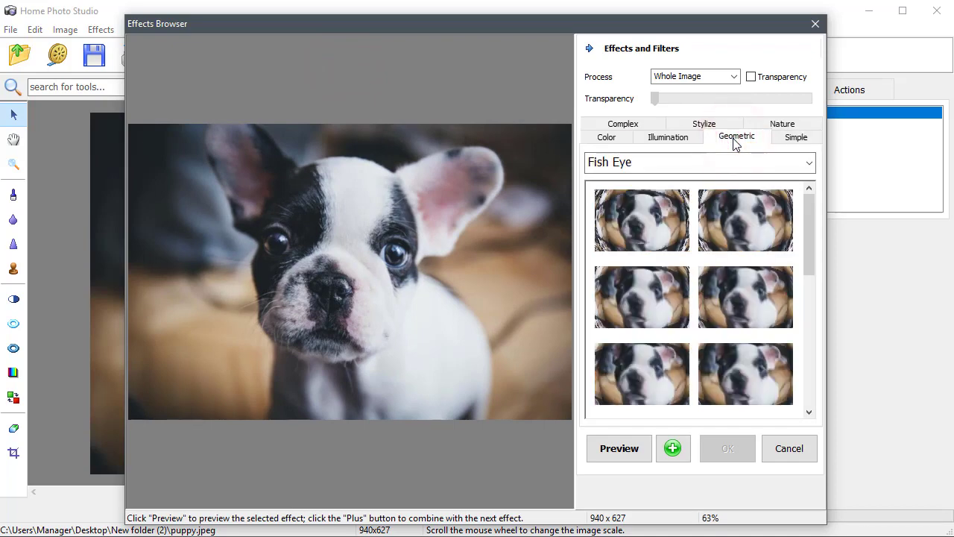
{"action": "mouse_move", "coordinate": [808, 216]}
{"action": "left_mouse_down"}
{"action": "mouse_move", "coordinate": [806, 329]}
{"action": "mouse_move", "coordinate": [806, 216]}
{"action": "left_mouse_up"}
{"action": "left_click", "coordinate": [756, 213]}
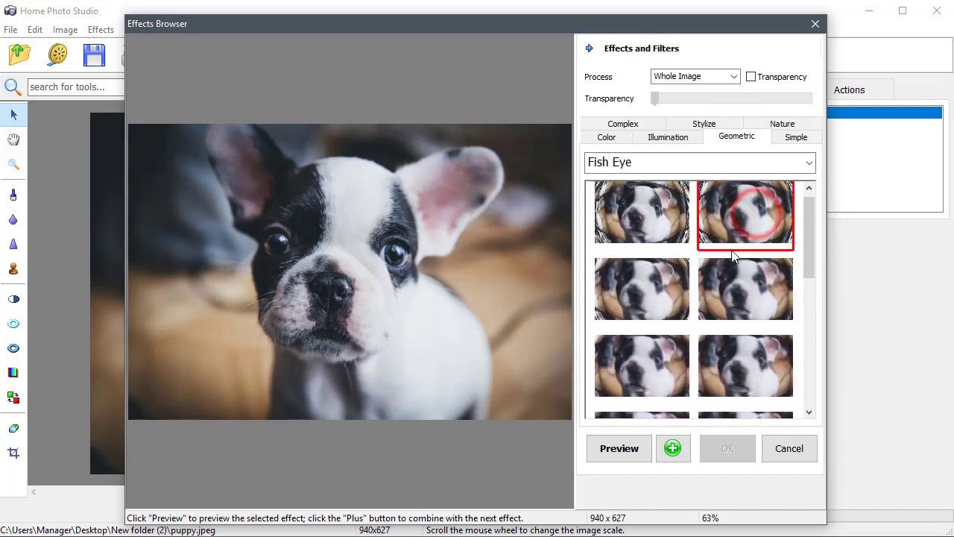
{"action": "left_click", "coordinate": [620, 448]}
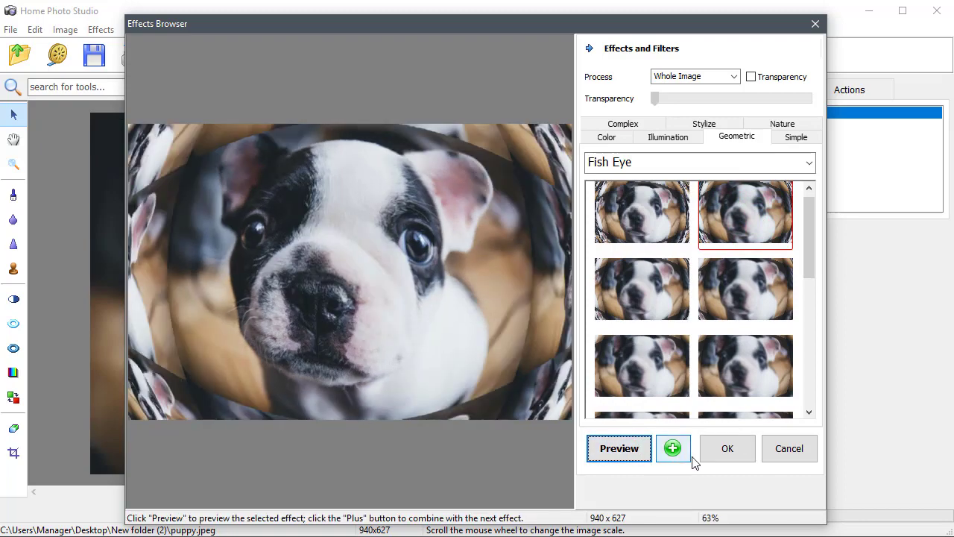
{"action": "left_click", "coordinate": [720, 452]}
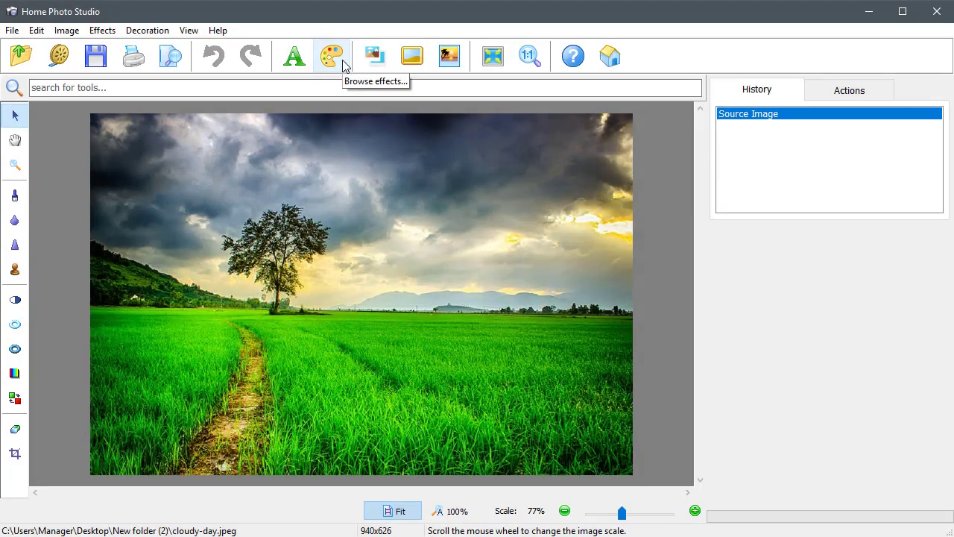
Preview the first Moon and Stars nature preset on cloudy-day.jpeg.
{"action": "left_click", "coordinate": [343, 60]}
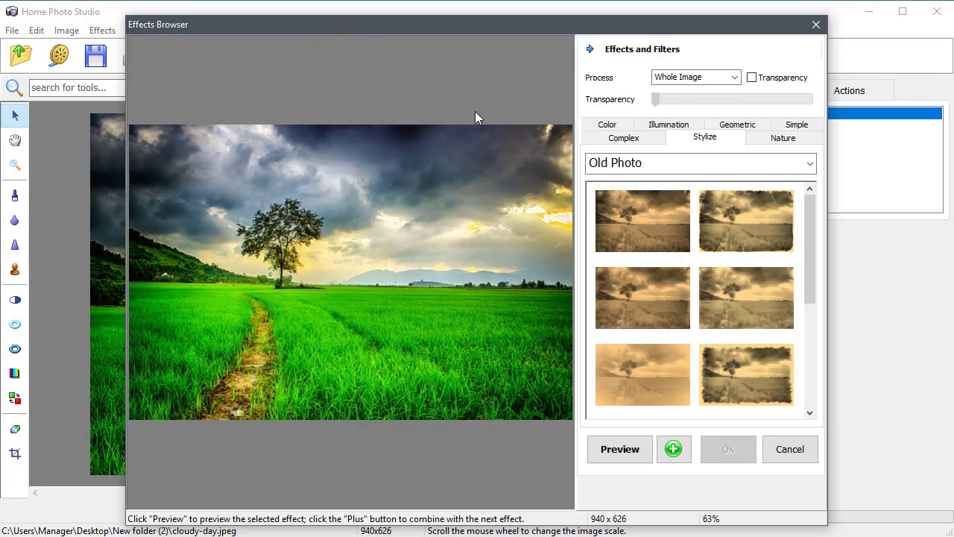
{"action": "left_click", "coordinate": [766, 145]}
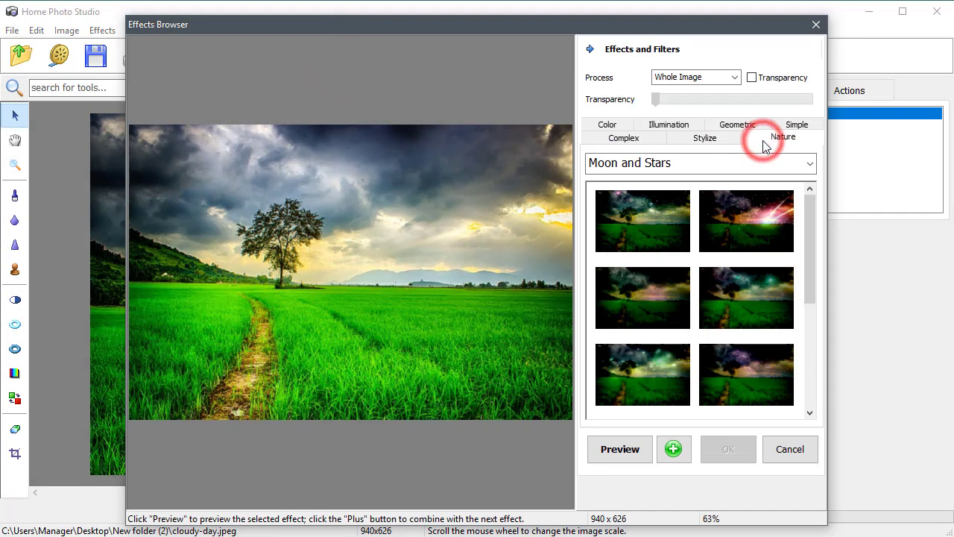
{"action": "left_click", "coordinate": [659, 219]}
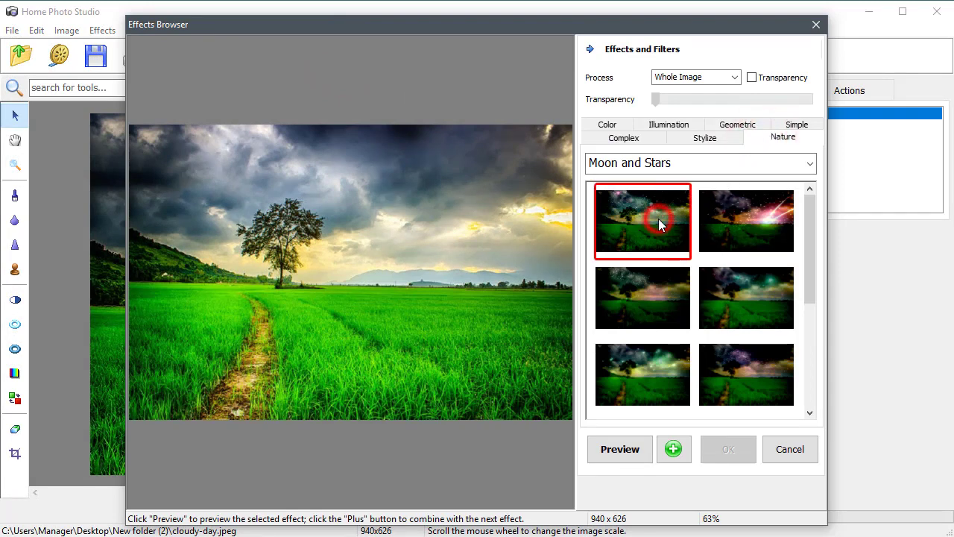
{"action": "left_click", "coordinate": [623, 451]}
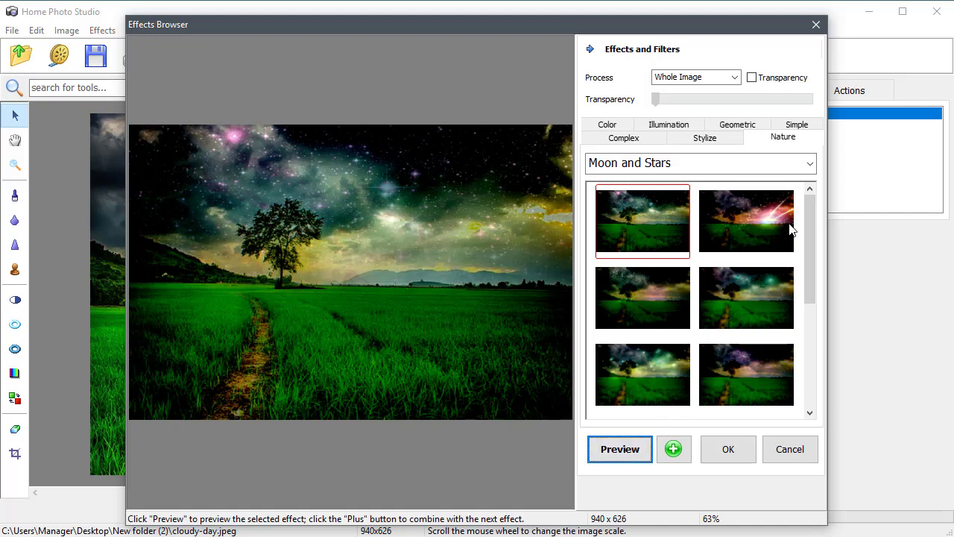
Preview a heavy rain preset from Rain, Snow and Clouds on the field.
{"action": "left_click", "coordinate": [810, 163]}
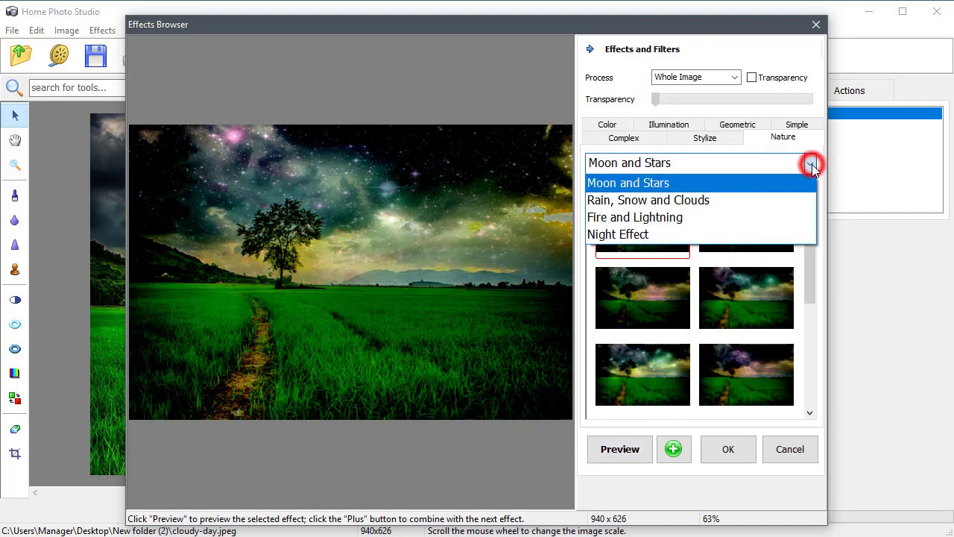
{"action": "left_click", "coordinate": [768, 200]}
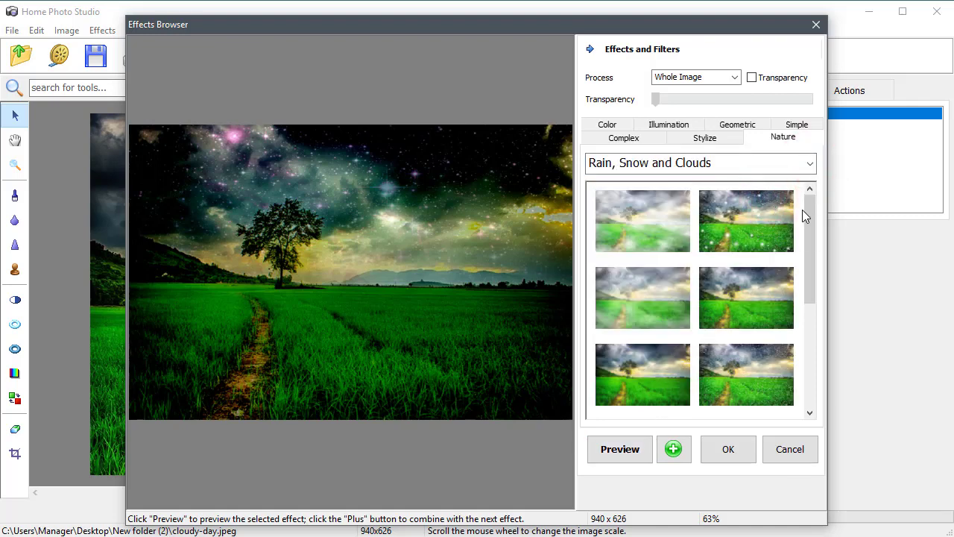
{"action": "left_click_drag", "start_coordinate": [811, 209], "coordinate": [817, 325]}
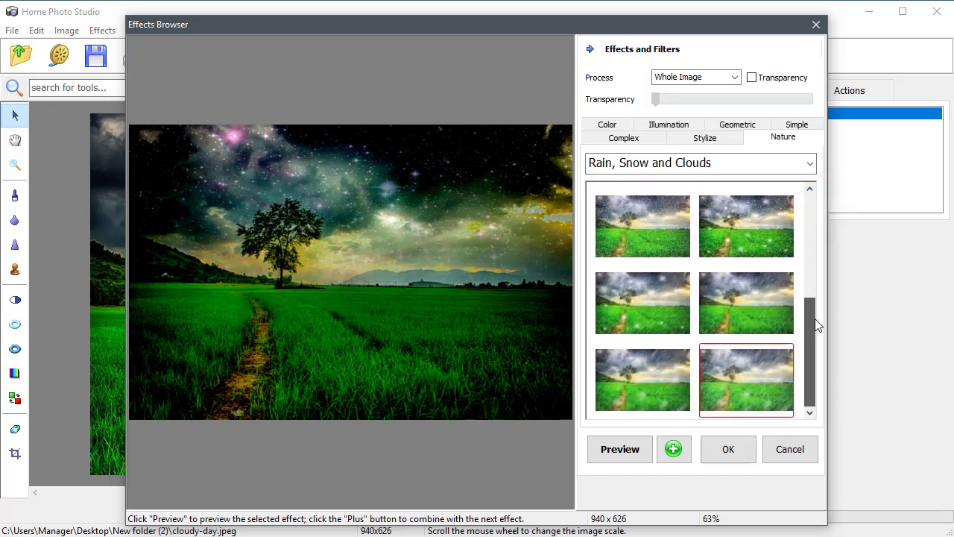
{"action": "left_click", "coordinate": [751, 289]}
{"action": "left_click", "coordinate": [625, 451]}
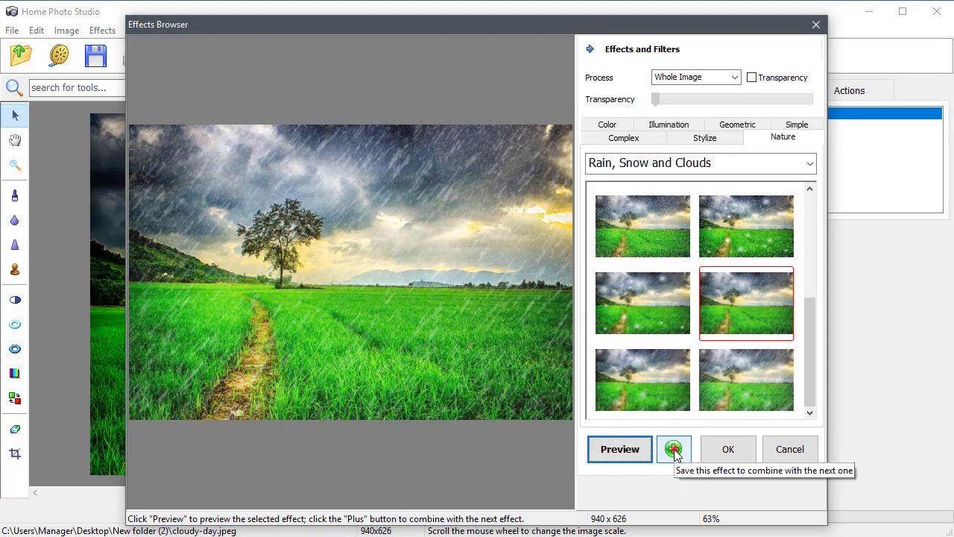
Keep the rain and add the Nature Fire and Lightning bolt variant, then apply it to cloudy-day.jpeg.
{"action": "left_click", "coordinate": [675, 449]}
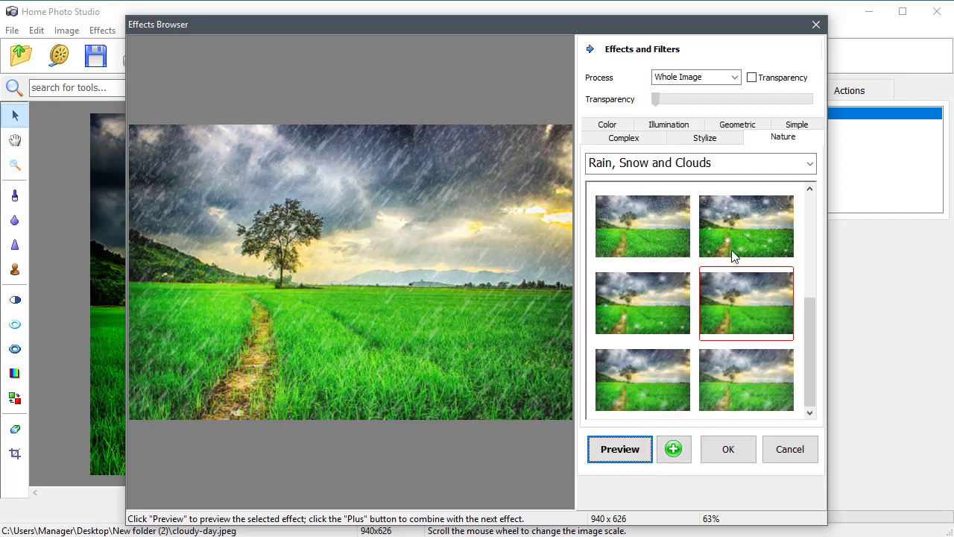
{"action": "left_click", "coordinate": [748, 164]}
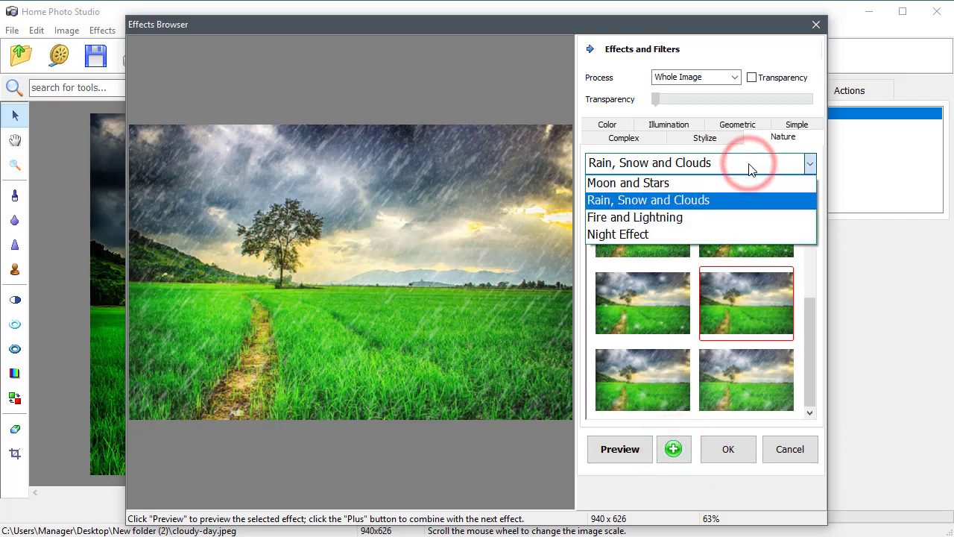
{"action": "left_click", "coordinate": [741, 216]}
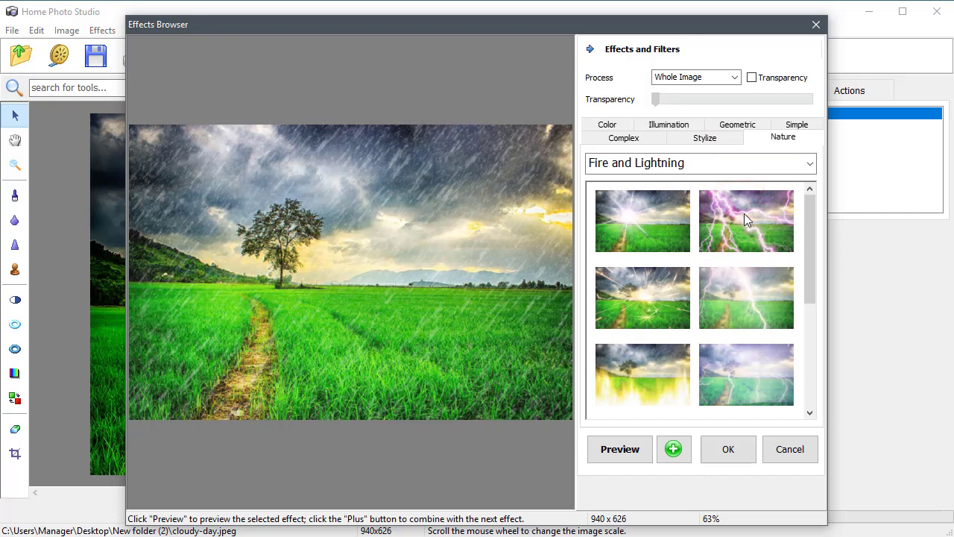
{"action": "left_click_drag", "start_coordinate": [808, 213], "coordinate": [821, 326]}
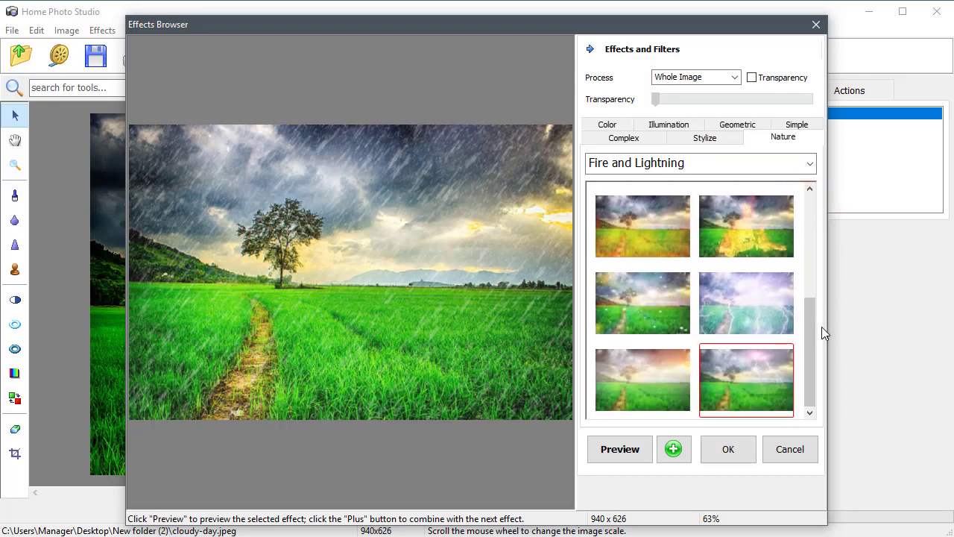
{"action": "left_click", "coordinate": [758, 378]}
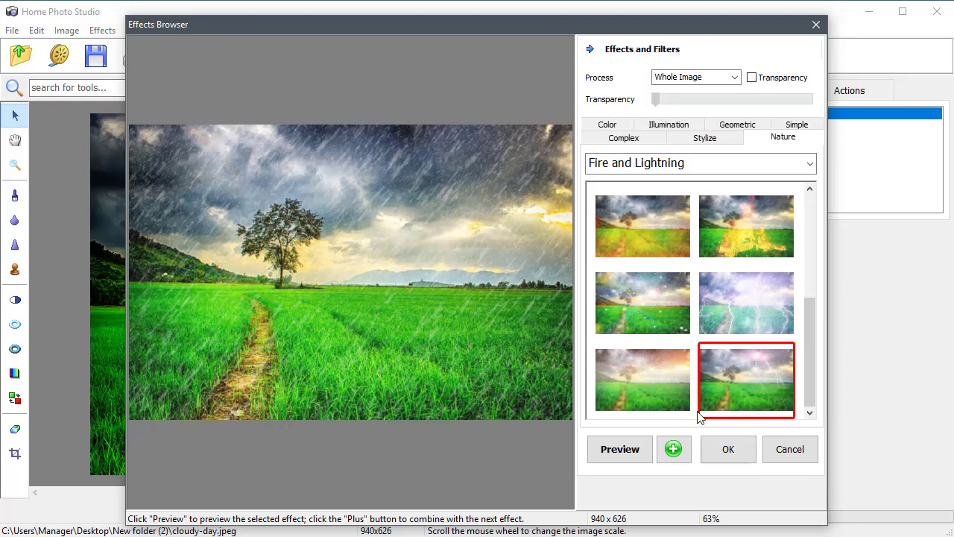
{"action": "left_click", "coordinate": [629, 451]}
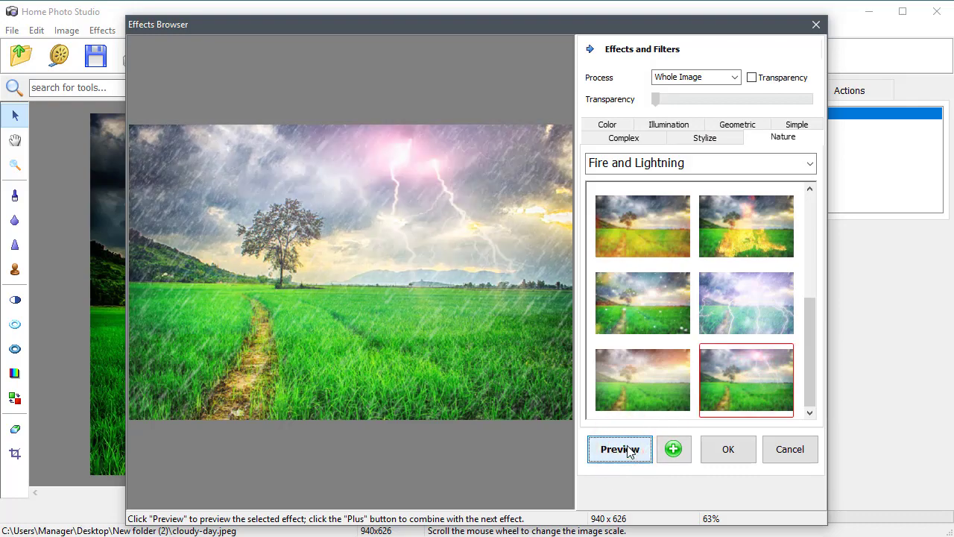
{"action": "left_click", "coordinate": [720, 453]}
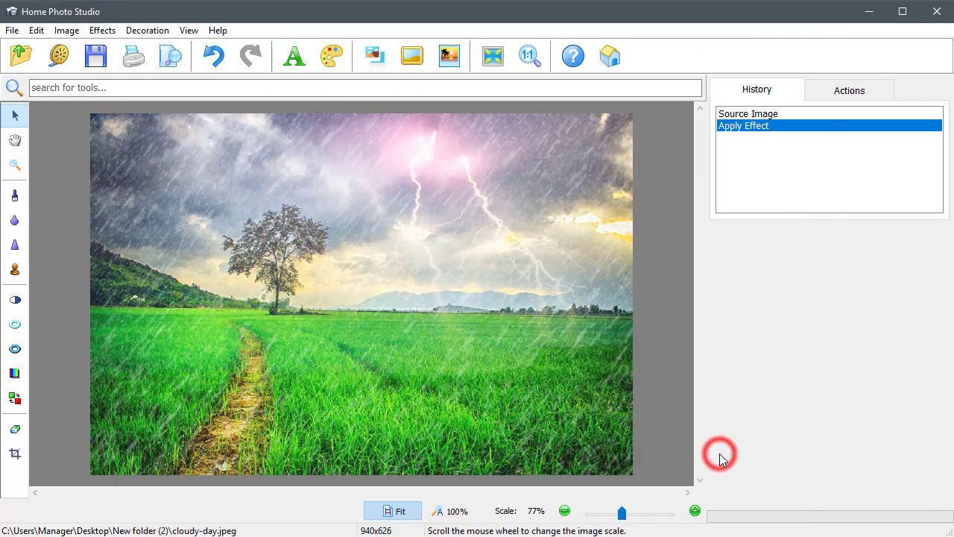